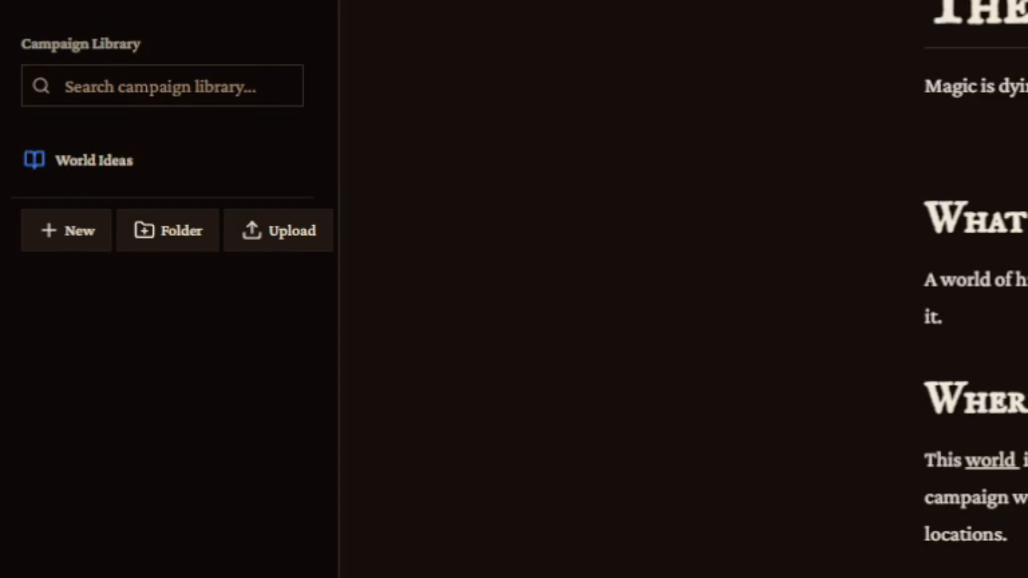
# Create a new root folder in the campaign library named Story.
pyautogui.click(162, 244)
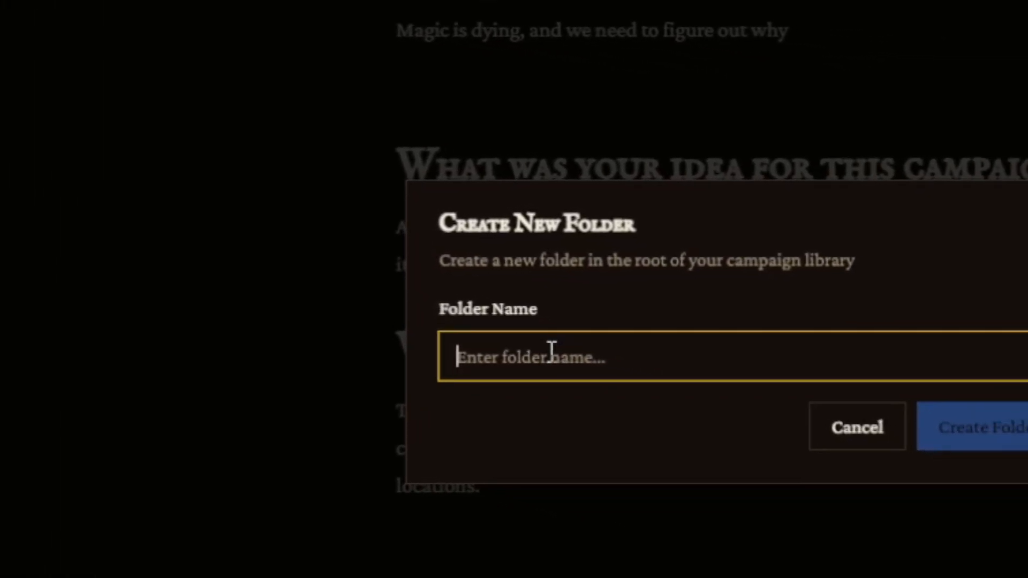
pyautogui.write('Story')
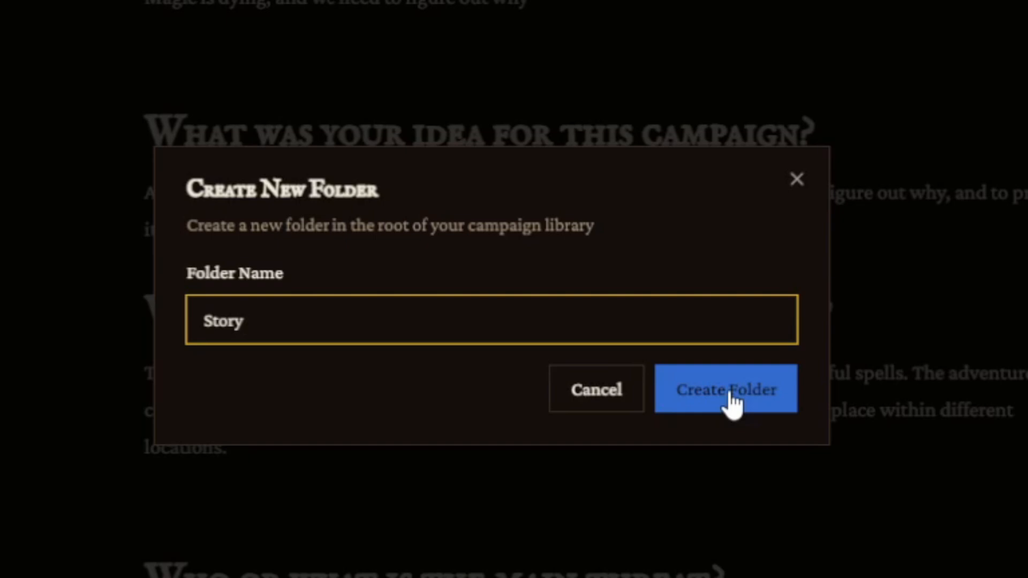
pyautogui.click(718, 401)
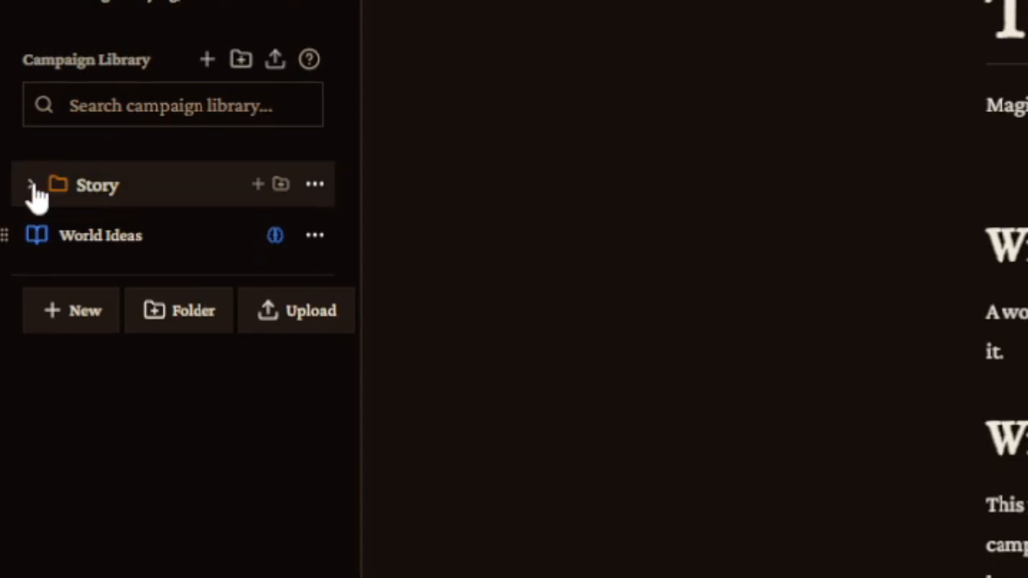
# Expand the Story folder and create a subfolder inside it named Worldbuilding.
pyautogui.click(31, 185)
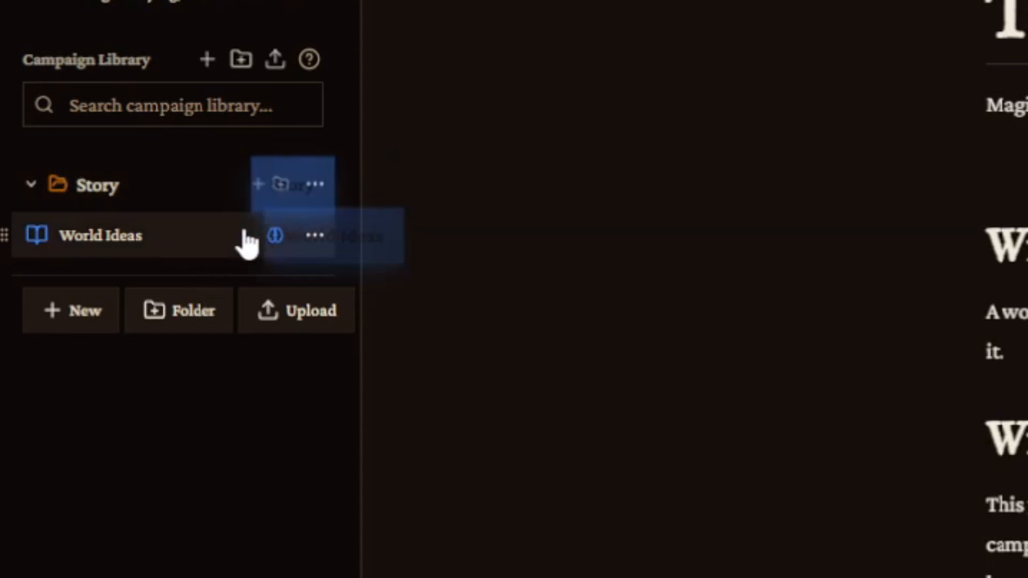
pyautogui.click(279, 184)
pyautogui.write('W')
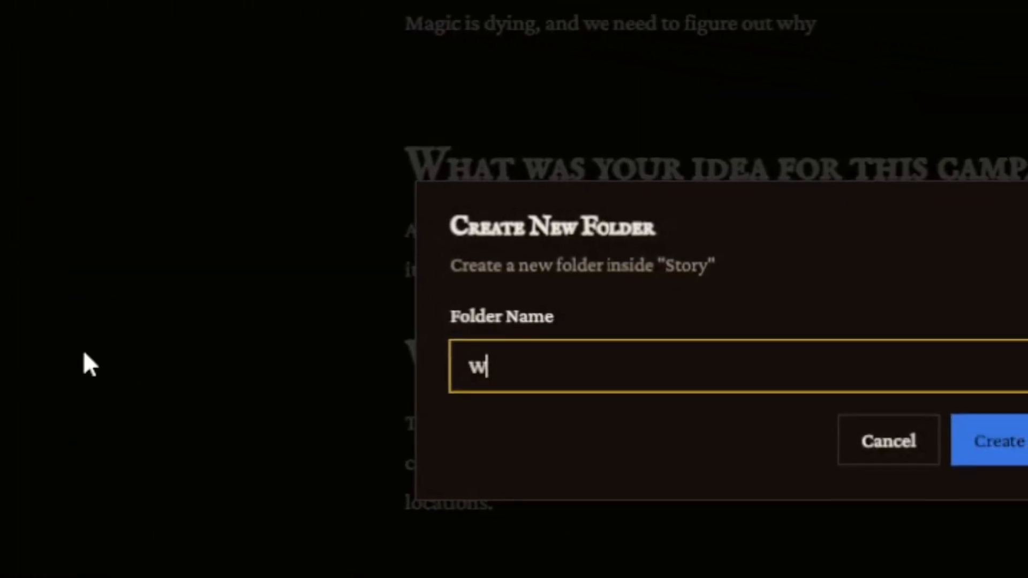
pyautogui.write('orldbuidling')
pyautogui.press('BackSpace')
pyautogui.press('BackSpace')
pyautogui.press('BackSpace')
pyautogui.press('BackSpace')
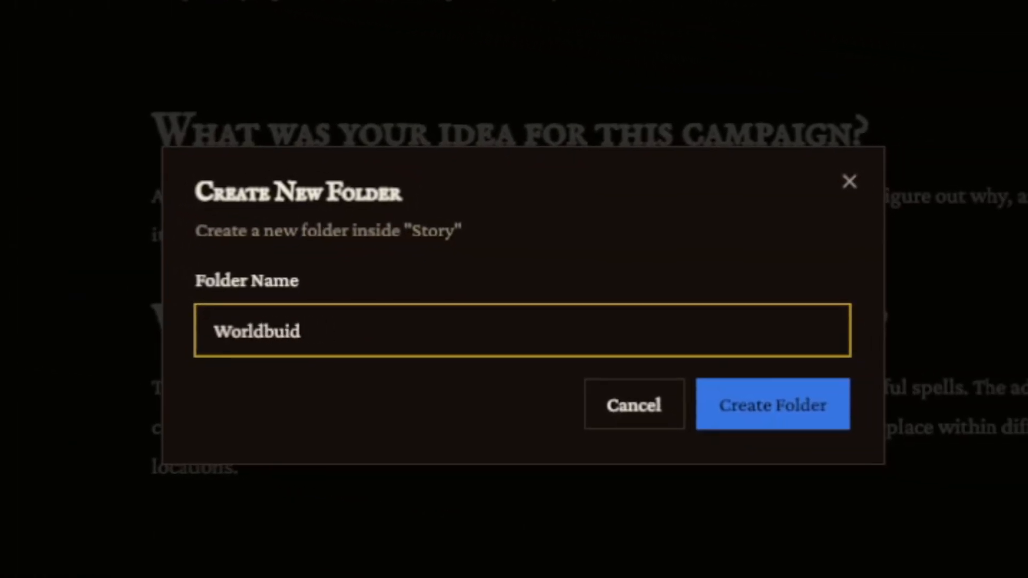
pyautogui.press('BackSpace')
pyautogui.press('BackSpace')
pyautogui.write('ilding')
pyautogui.press('Return')
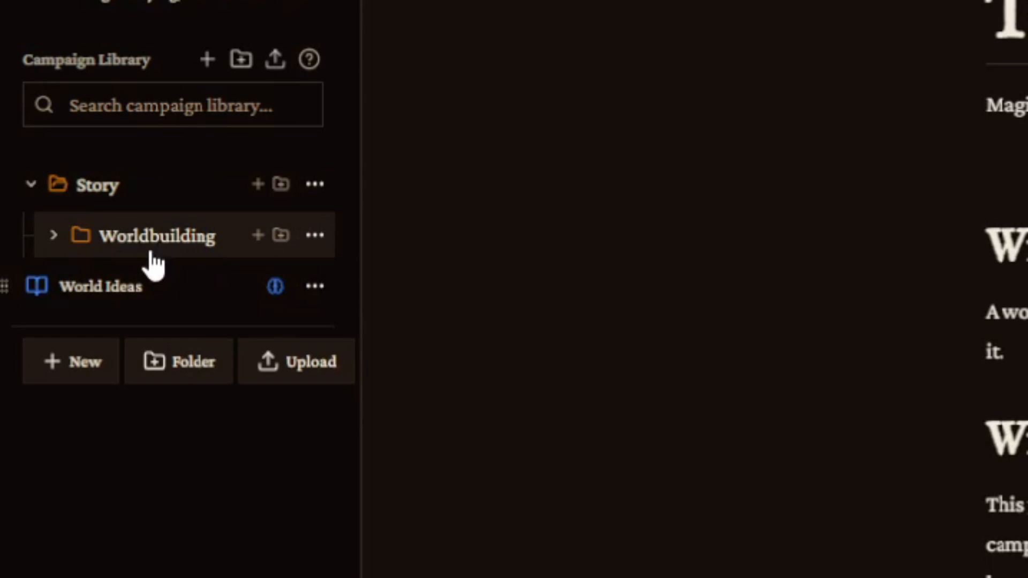
# Move the World Ideas note into the Worldbuilding folder and expand that folder.
pyautogui.moveTo(151, 257); pyautogui.dragTo(8, 292)
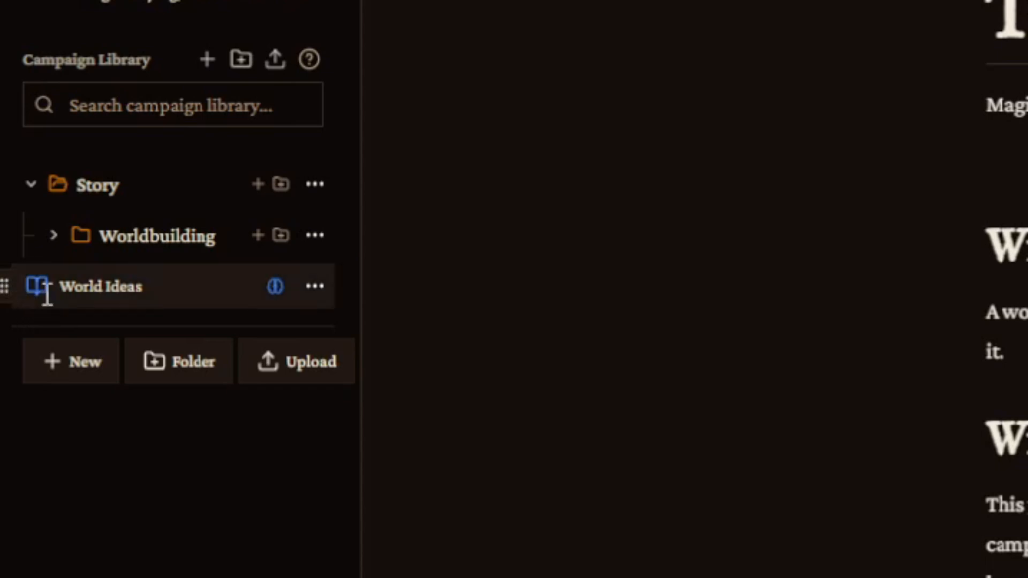
pyautogui.moveTo(47, 293); pyautogui.dragTo(107, 257)
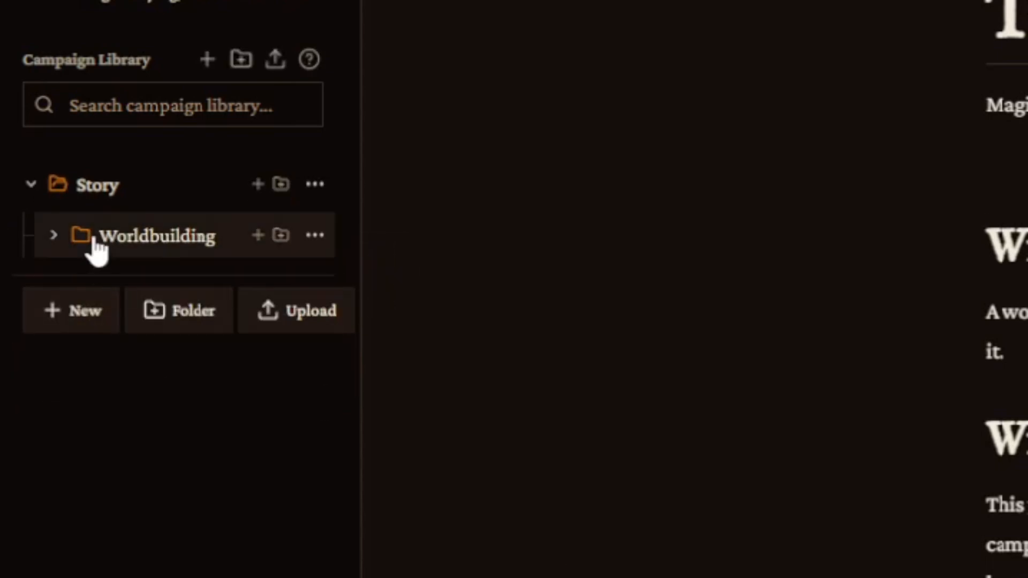
pyautogui.click(54, 235)
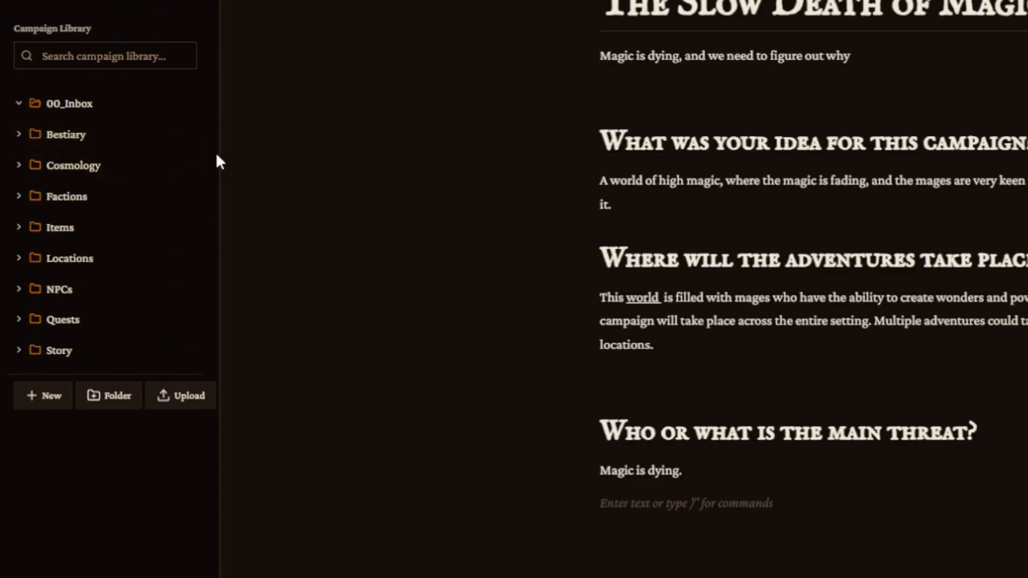
# Expand and collapse the Bestiary, Cosmology and Factions folders to review their subfolders.
pyautogui.click(20, 135)
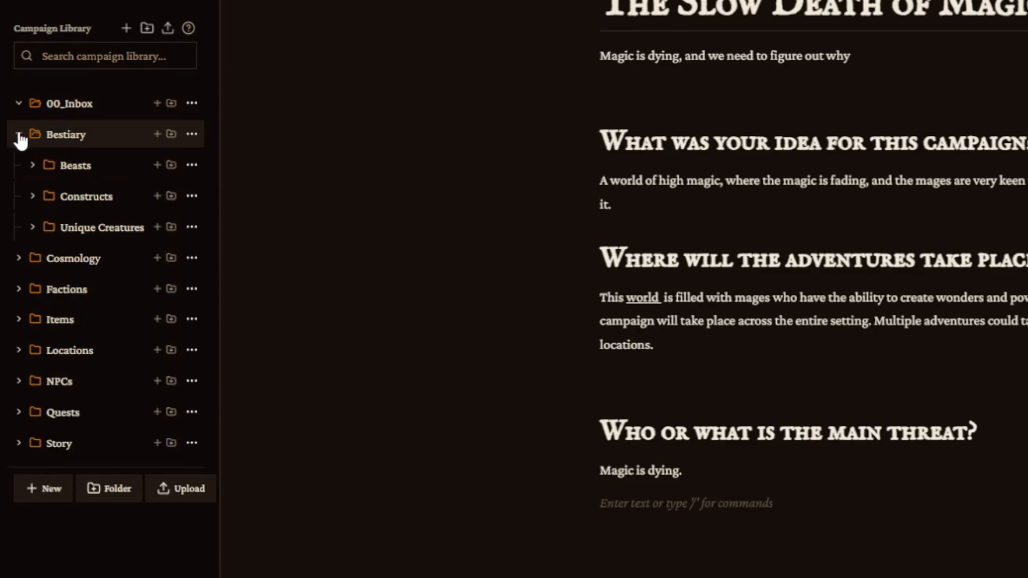
pyautogui.click(20, 135)
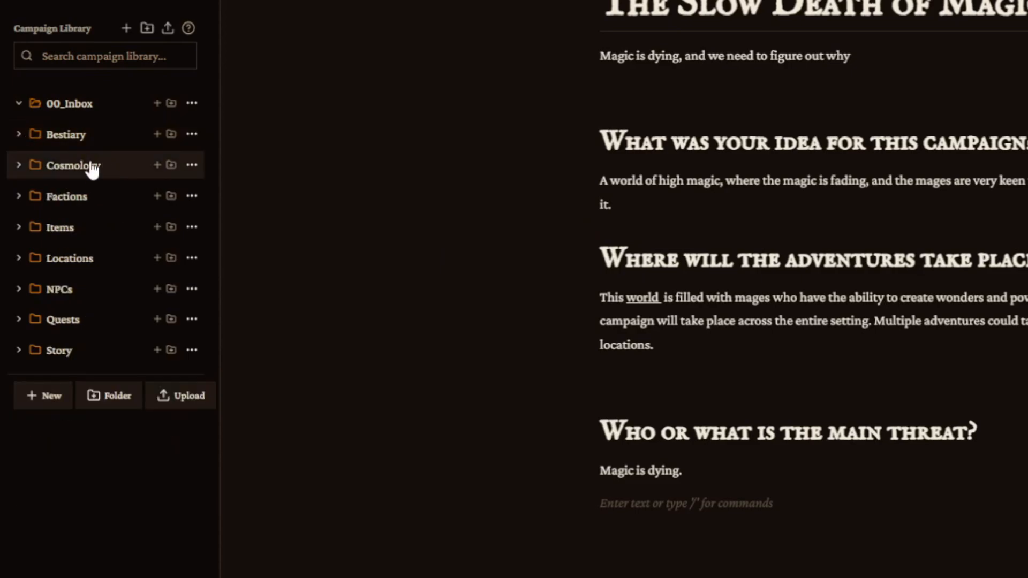
pyautogui.click(19, 105)
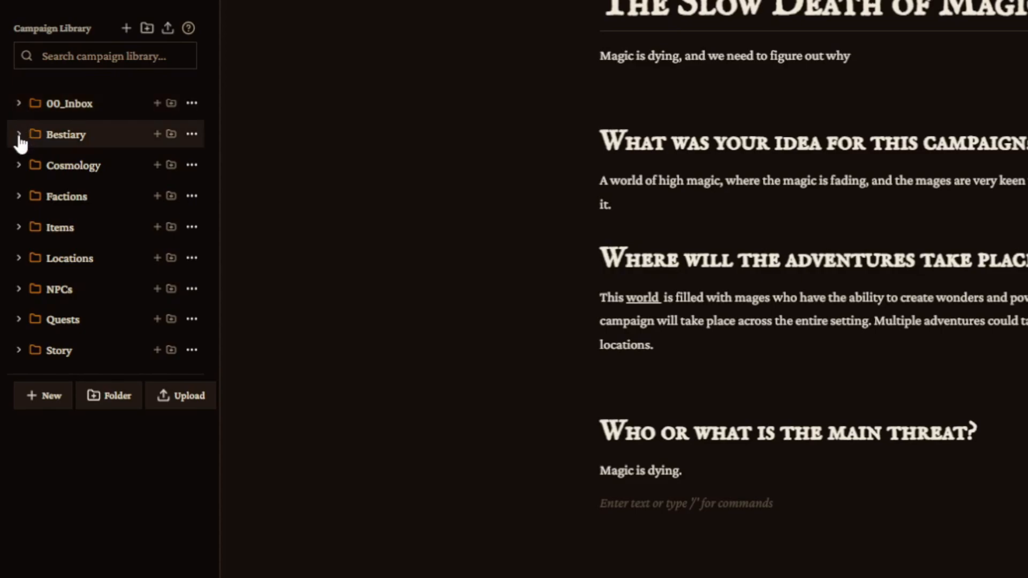
pyautogui.click(19, 135)
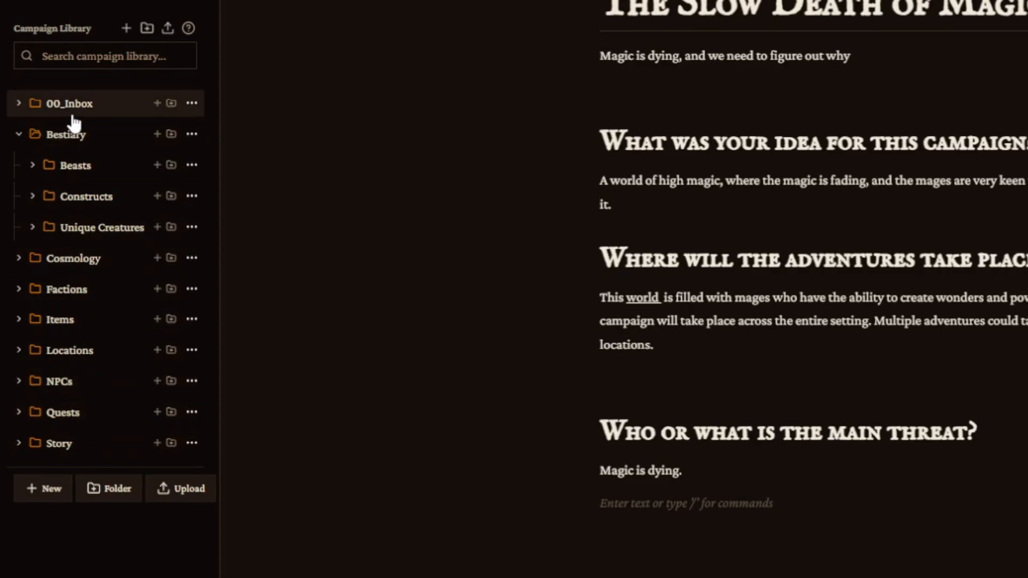
pyautogui.moveTo(68, 115); pyautogui.dragTo(62, 153)
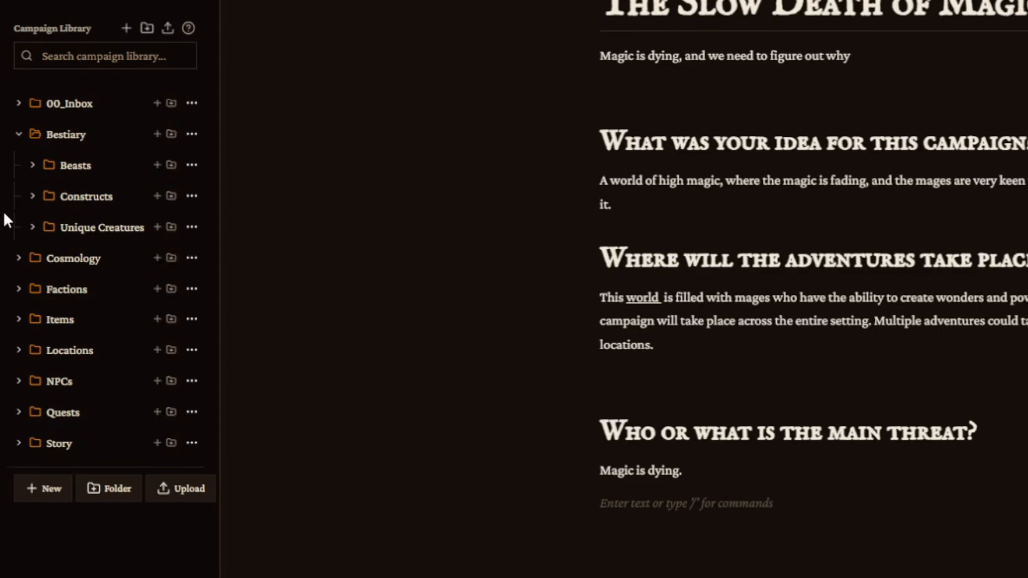
pyautogui.click(18, 134)
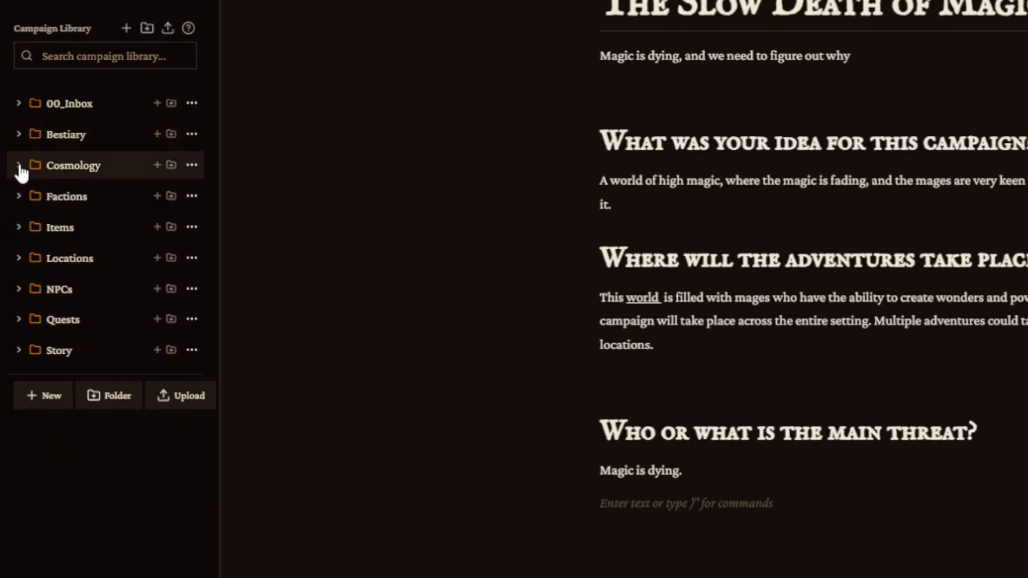
pyautogui.click(19, 166)
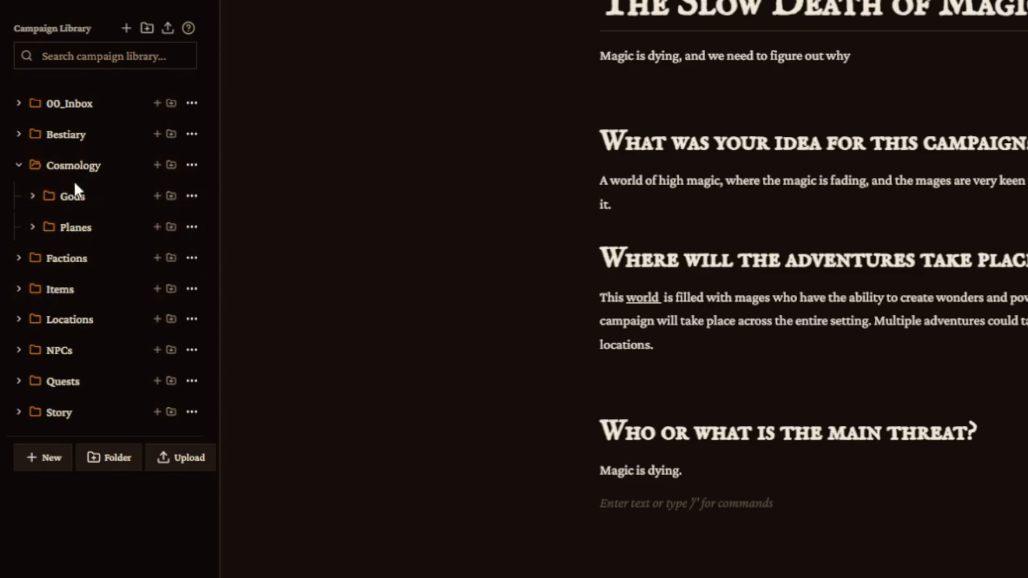
pyautogui.click(18, 165)
pyautogui.click(18, 197)
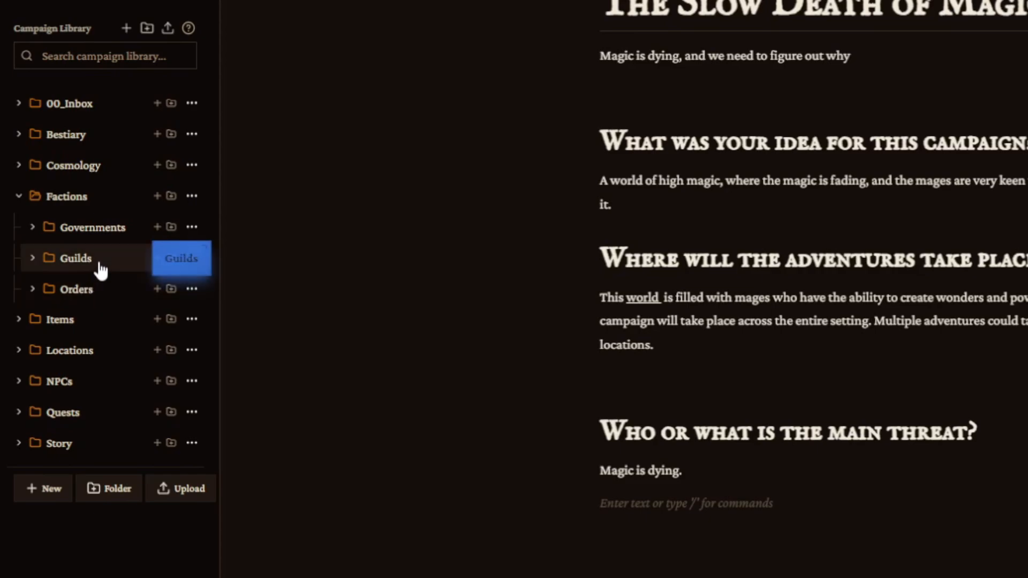
pyautogui.click(21, 198)
# Expand and collapse the Items, Locations, NPCs and Quests folders to review their subfolders.
pyautogui.click(20, 230)
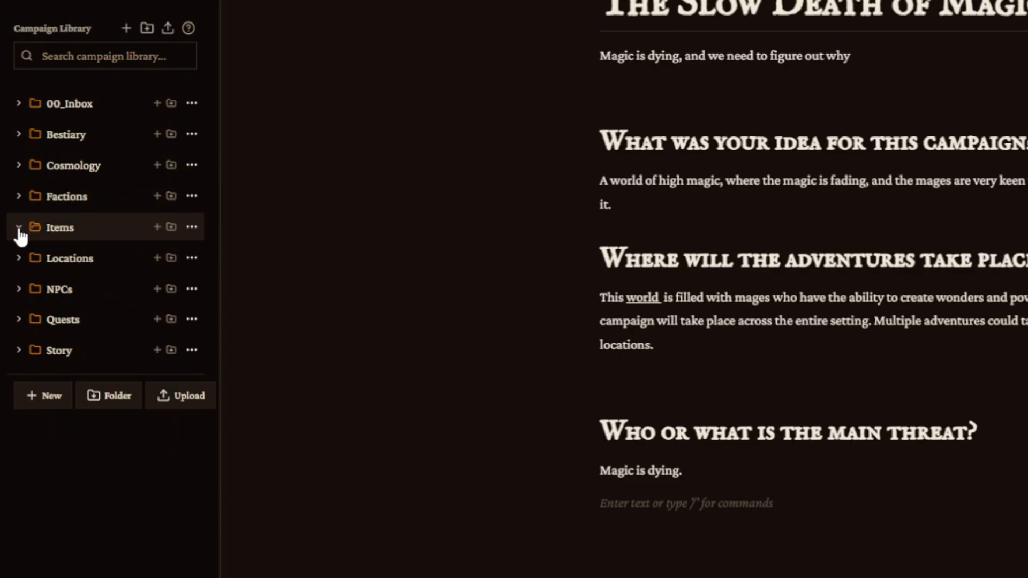
pyautogui.click(19, 230)
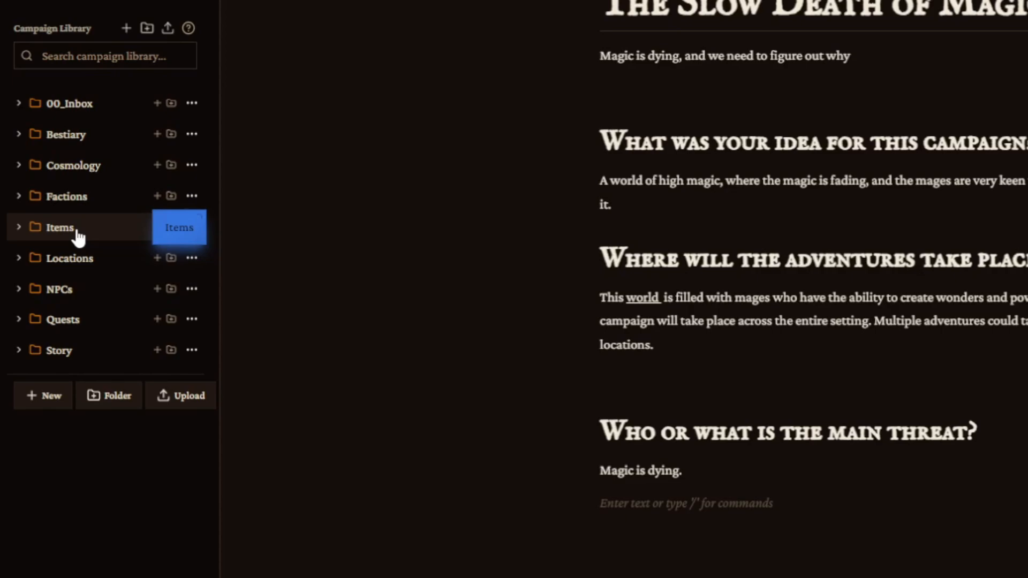
pyautogui.moveTo(79, 237); pyautogui.dragTo(18, 266)
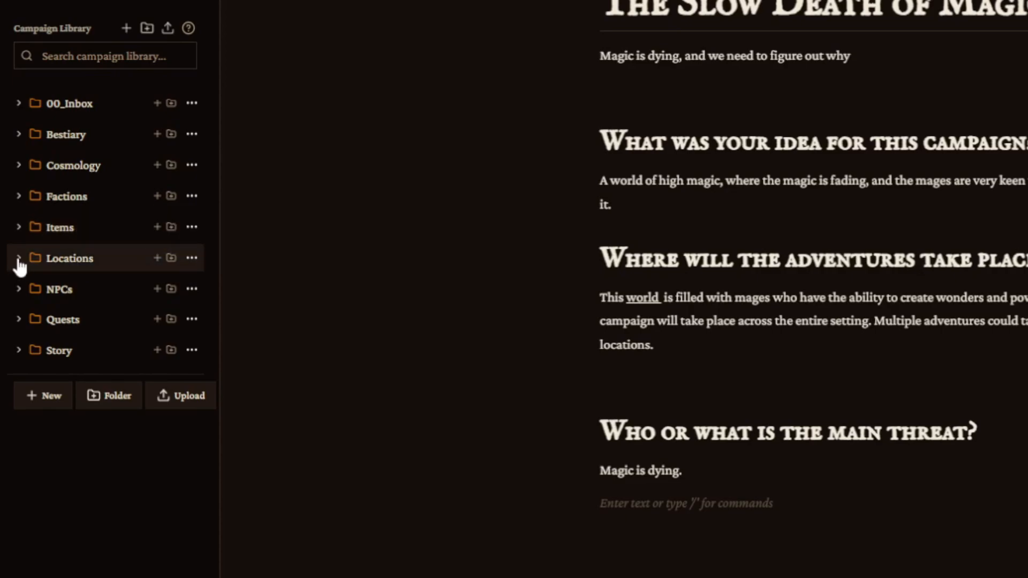
pyautogui.click(18, 259)
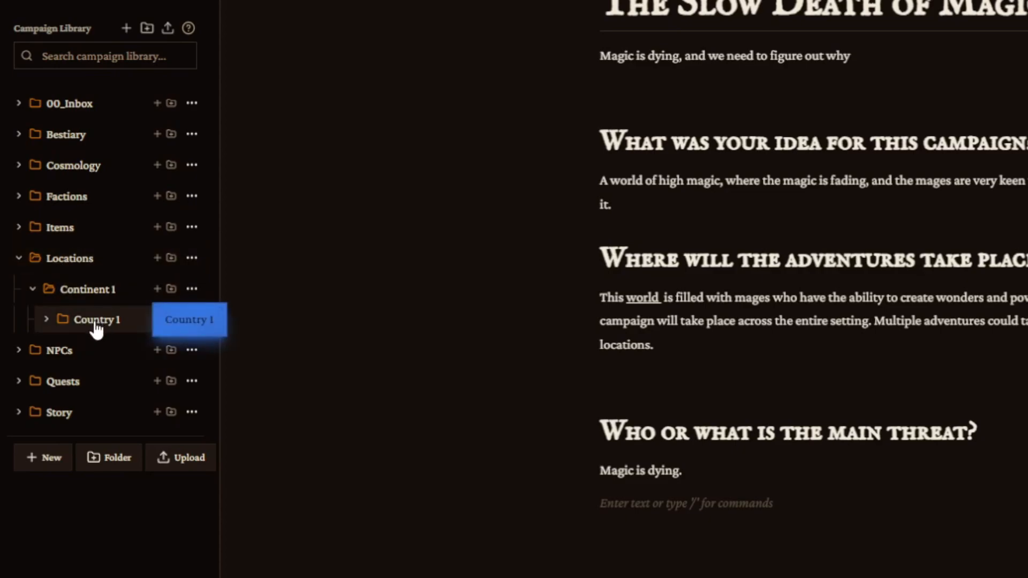
pyautogui.click(19, 259)
pyautogui.click(21, 289)
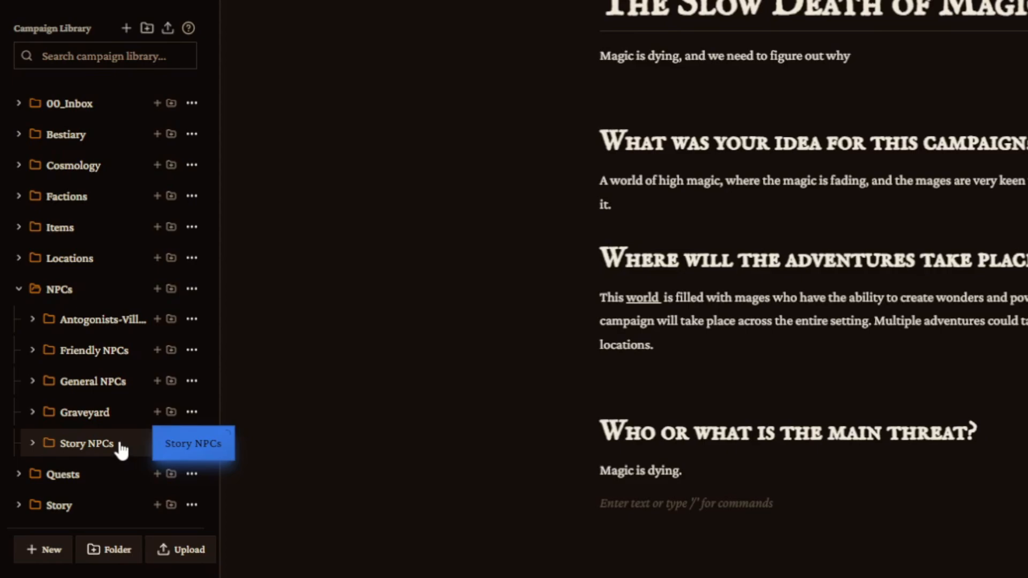
pyautogui.click(19, 289)
pyautogui.click(18, 320)
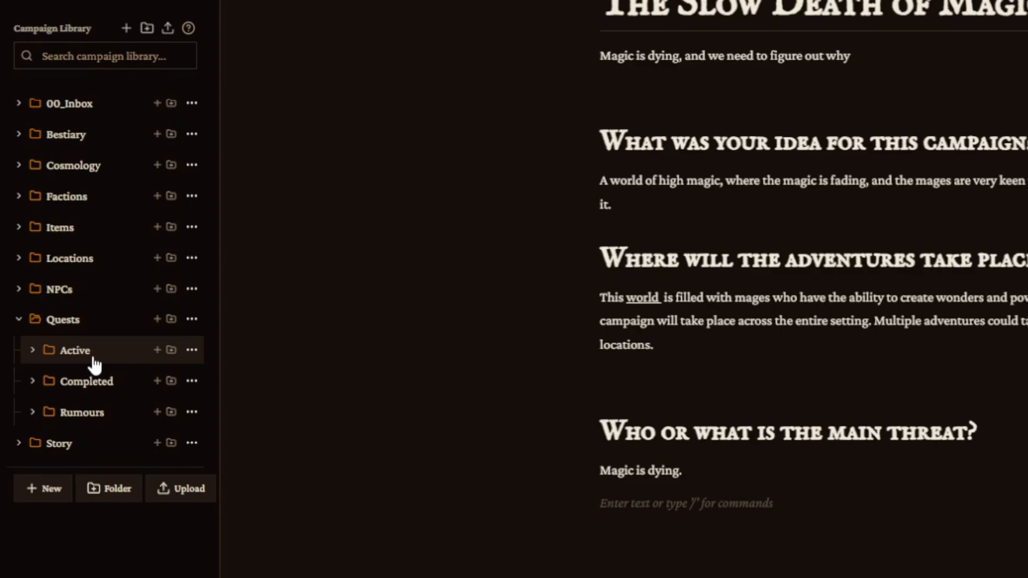
pyautogui.click(18, 322)
# Expand the Story folder and review its subfolders, then collapse Worldbuilding.
pyautogui.click(19, 351)
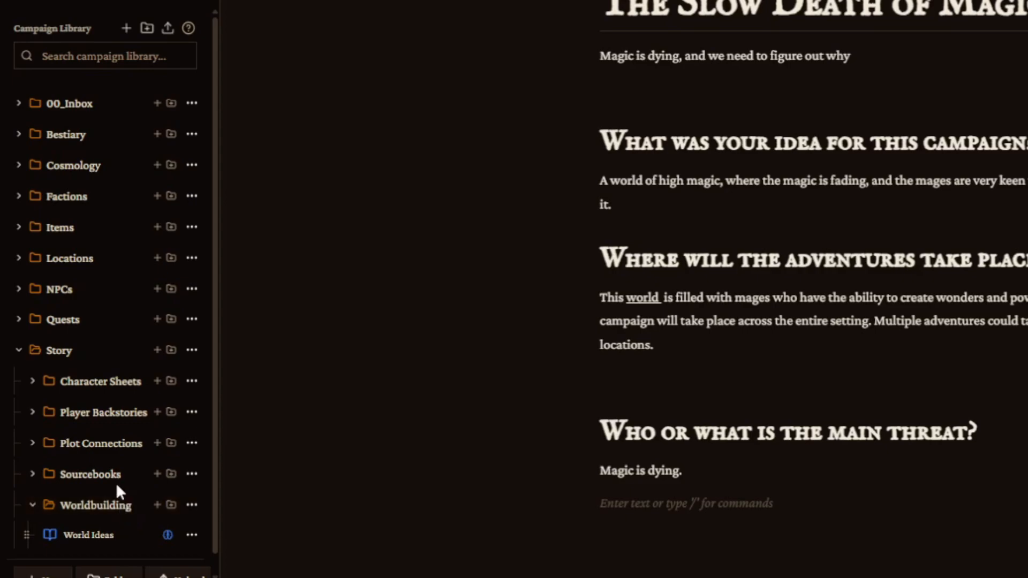
pyautogui.moveTo(98, 383); pyautogui.dragTo(85, 390)
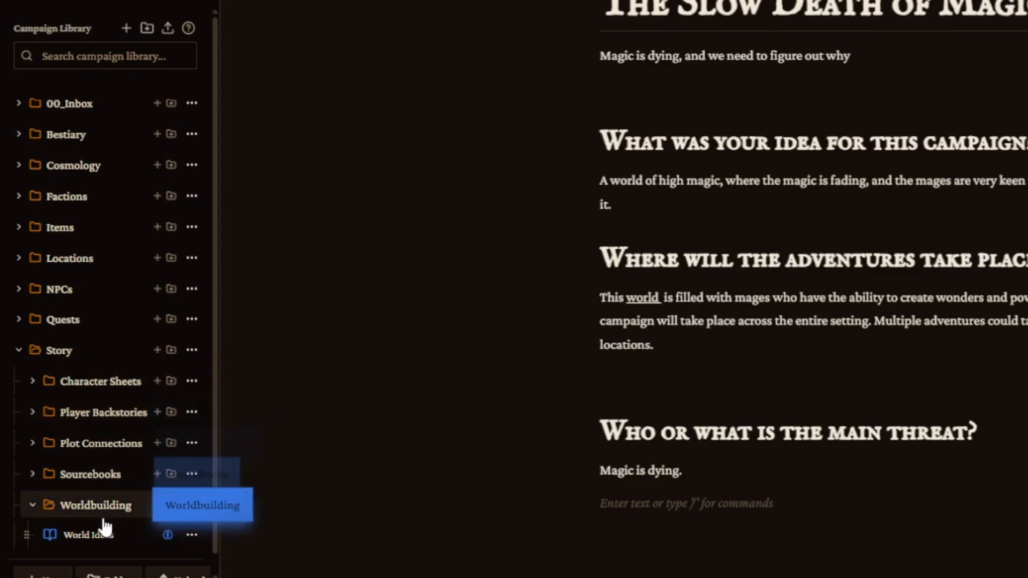
pyautogui.moveTo(104, 527); pyautogui.dragTo(135, 553)
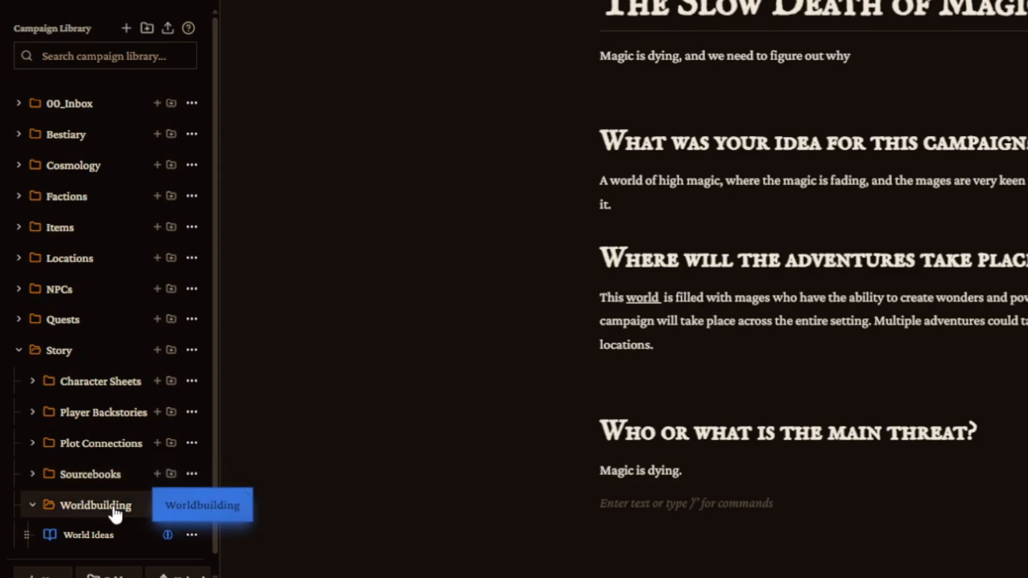
pyautogui.scroll(-1, 91, 540)
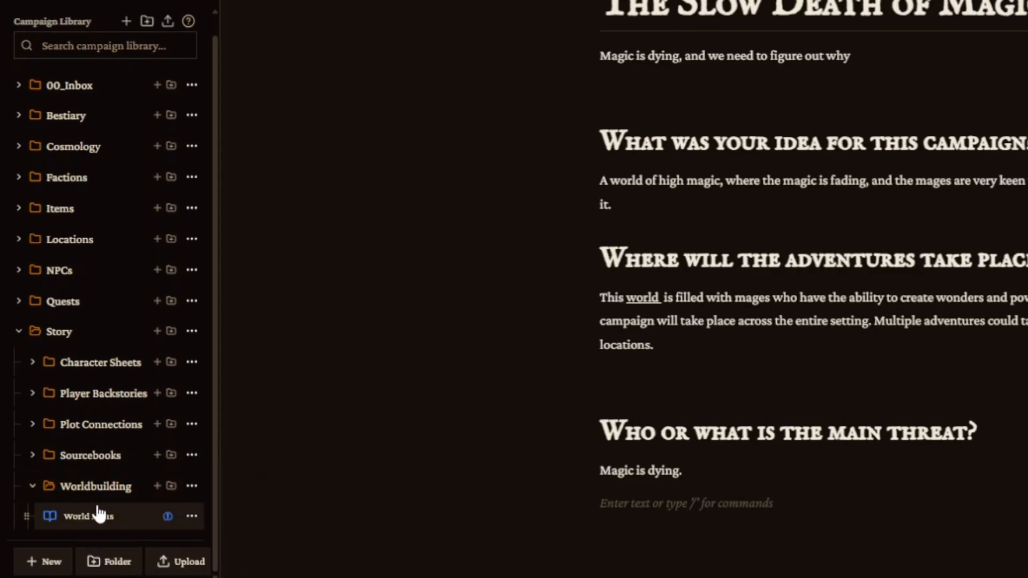
pyautogui.click(32, 487)
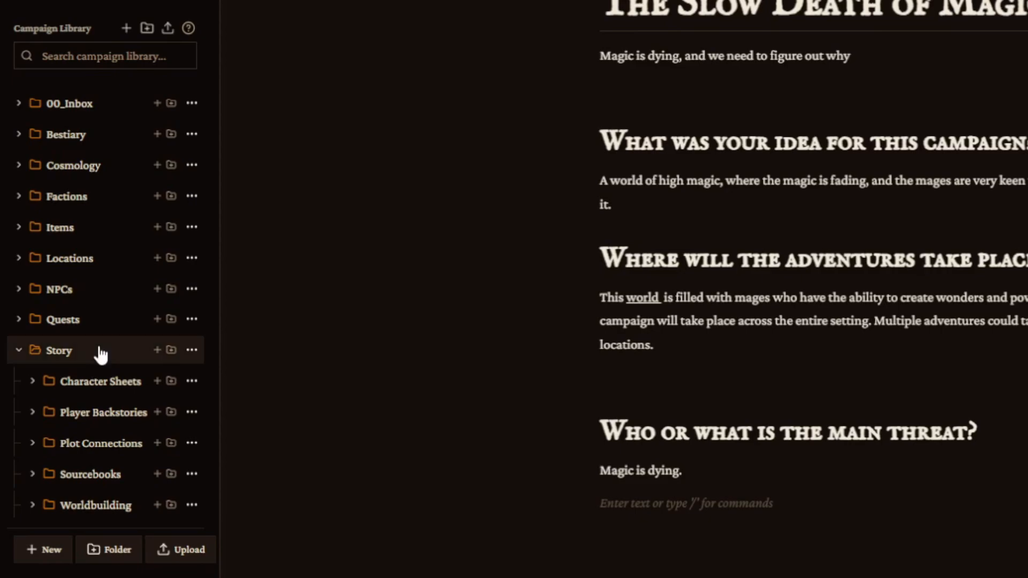
pyautogui.moveTo(101, 360); pyautogui.dragTo(133, 348)
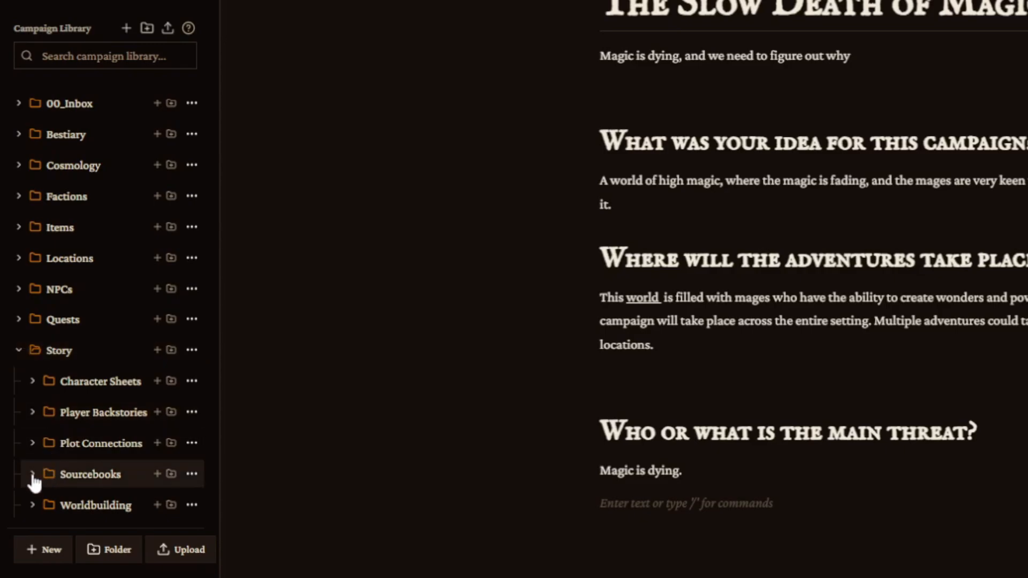
# Upload the file M20 - How Do You DO That from the Sourcebooks folder's options.
pyautogui.click(88, 481)
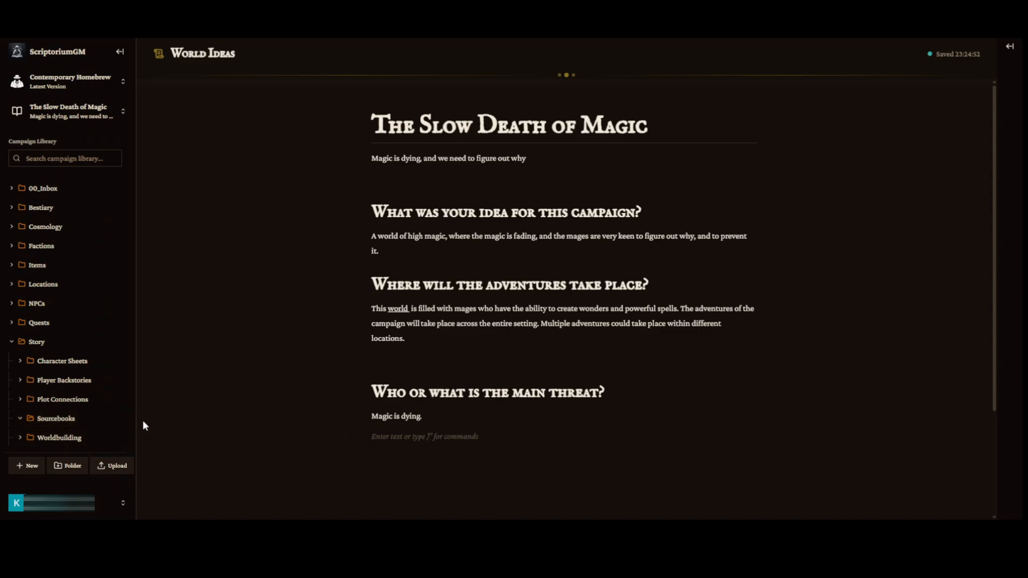
pyautogui.click(119, 418)
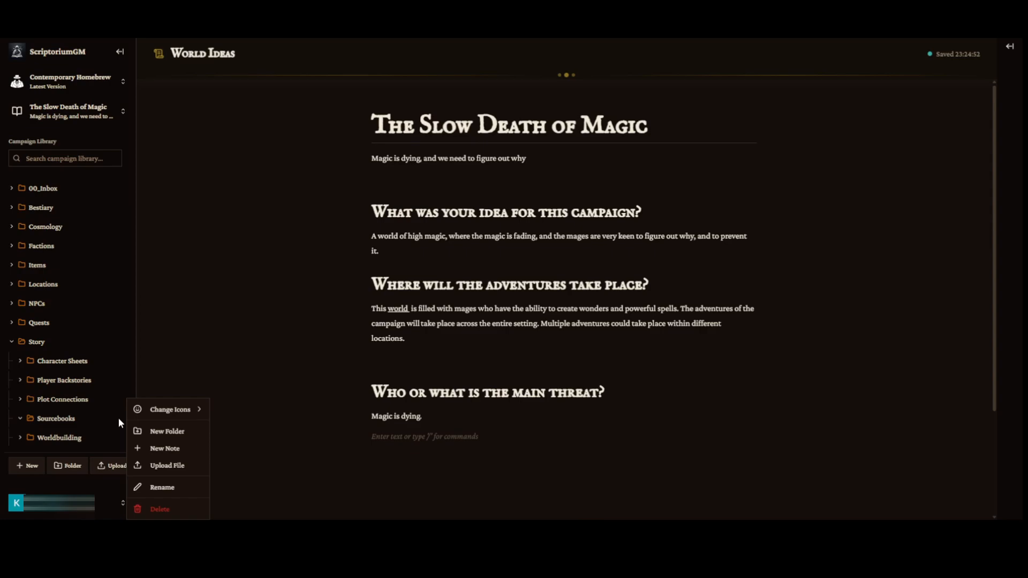
pyautogui.moveTo(155, 420)
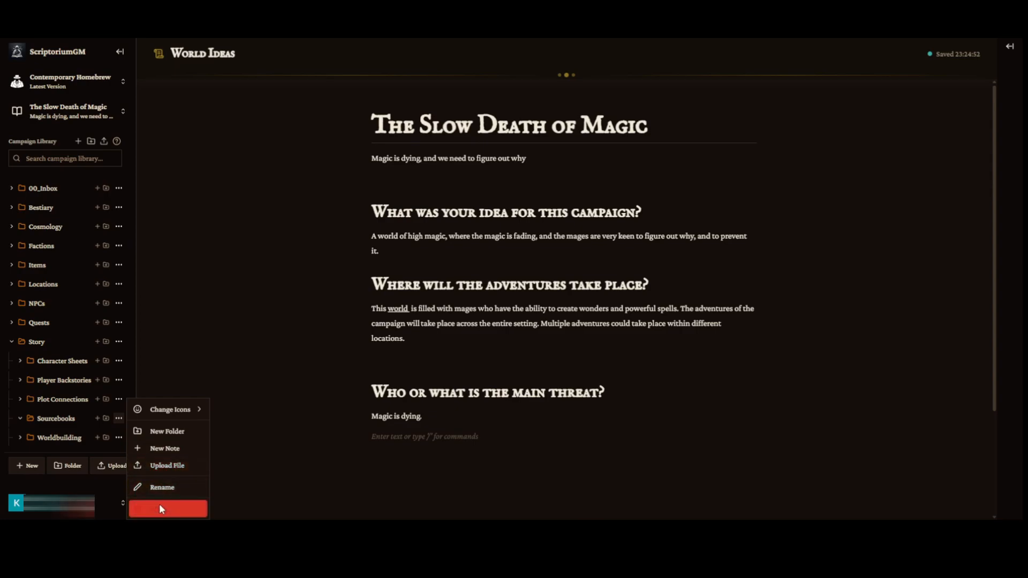
pyautogui.click(159, 467)
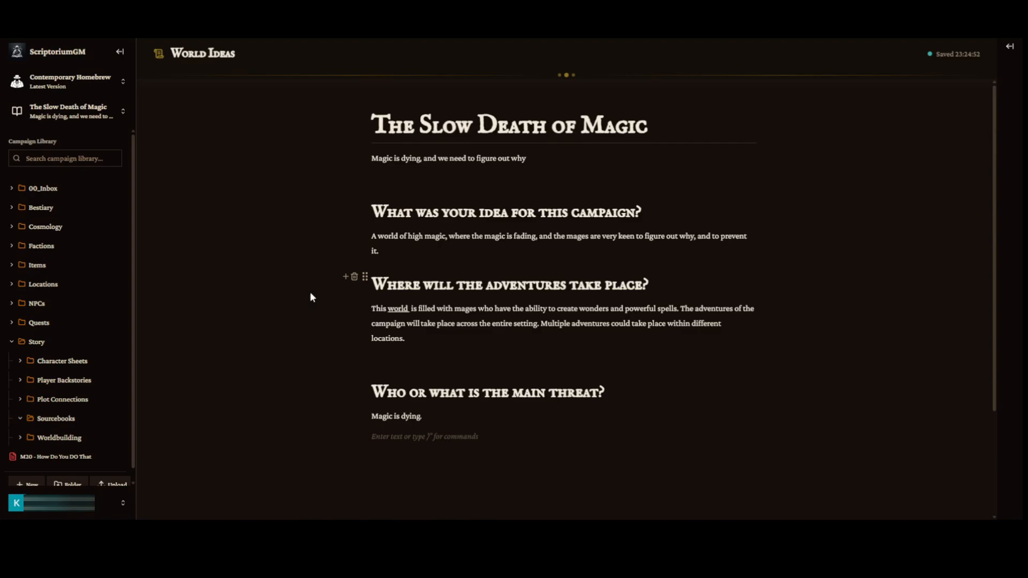
pyautogui.scroll(-2, 155, 289)
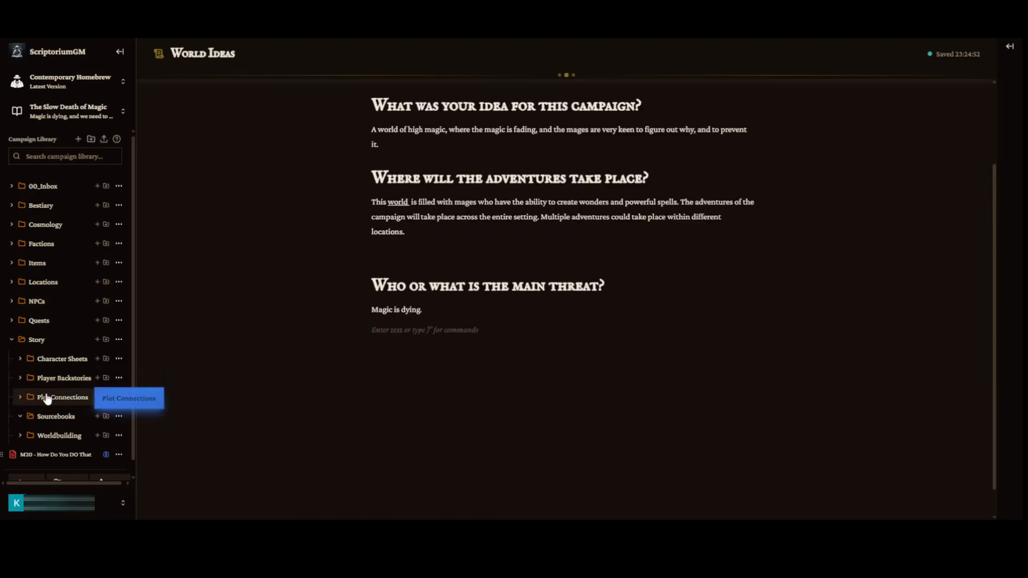
# Move the uploaded M20 - How Do You DO That file into the Story's Sourcebooks folder.
pyautogui.scroll(-1, 27, 438)
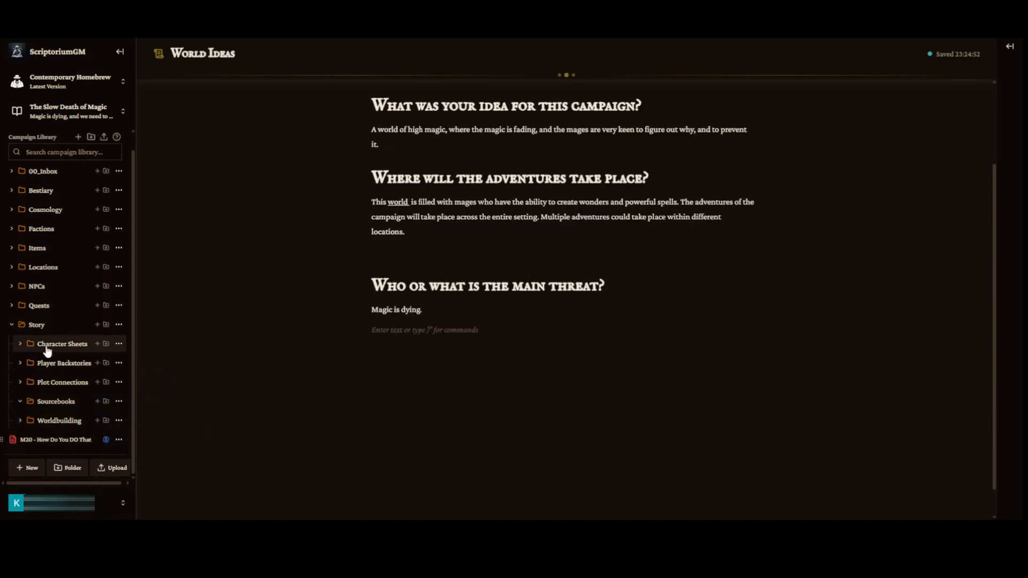
pyautogui.moveTo(31, 342); pyautogui.dragTo(20, 449)
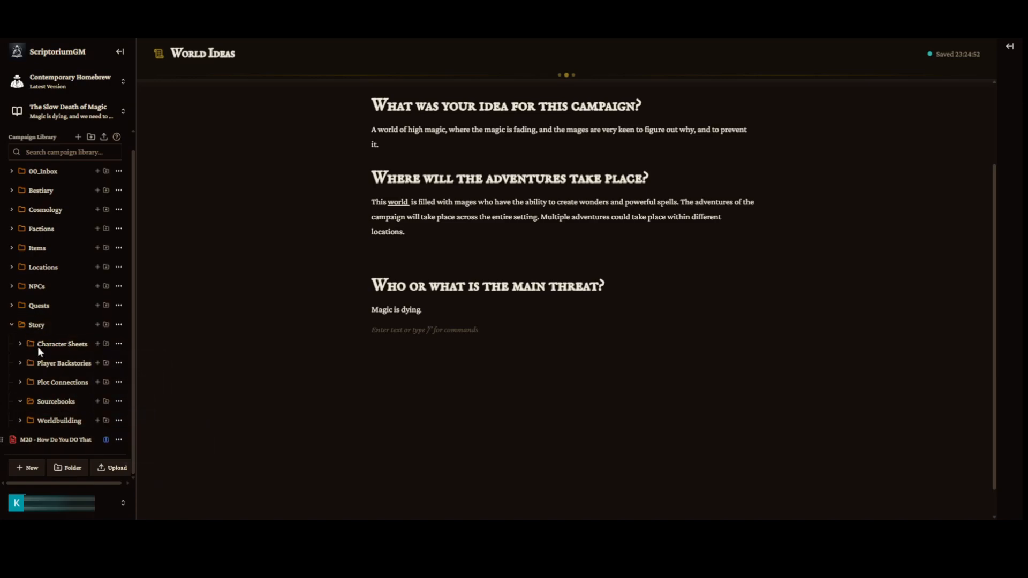
pyautogui.moveTo(2, 441); pyautogui.dragTo(37, 417)
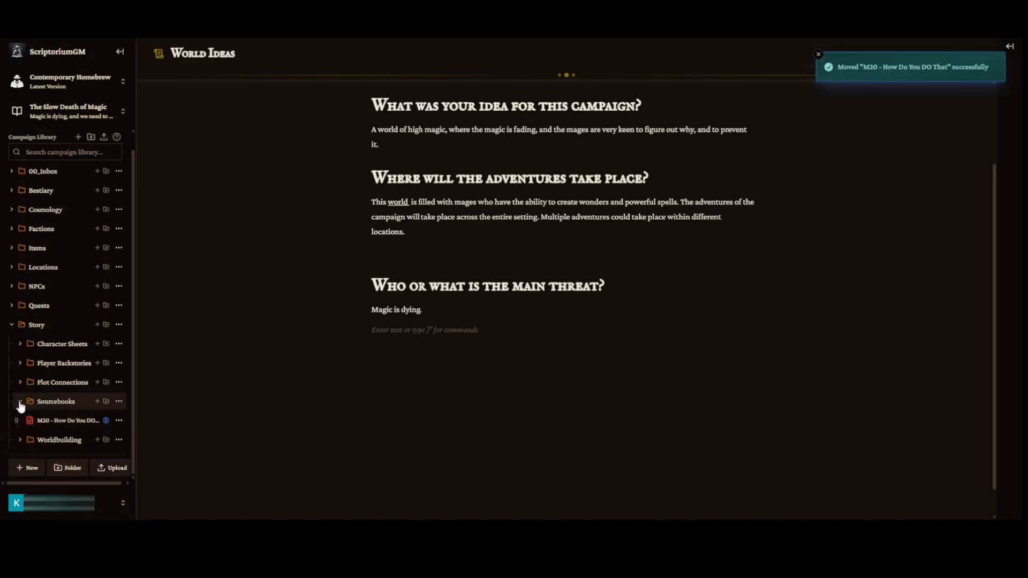
# Collapse and re-expand the Sourcebooks folder and inspect the moved sourcebook file's details.
pyautogui.click(21, 403)
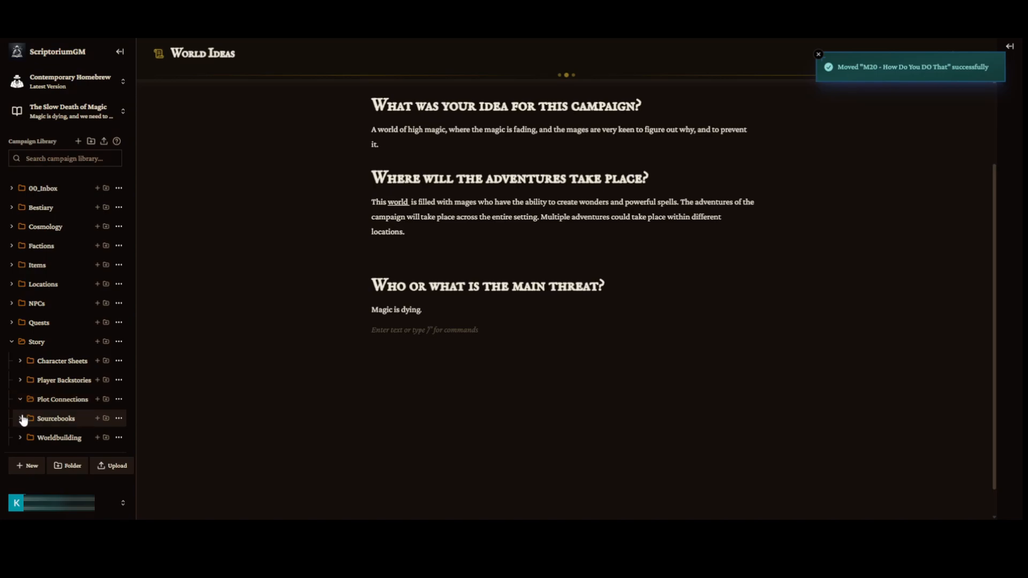
pyautogui.click(22, 419)
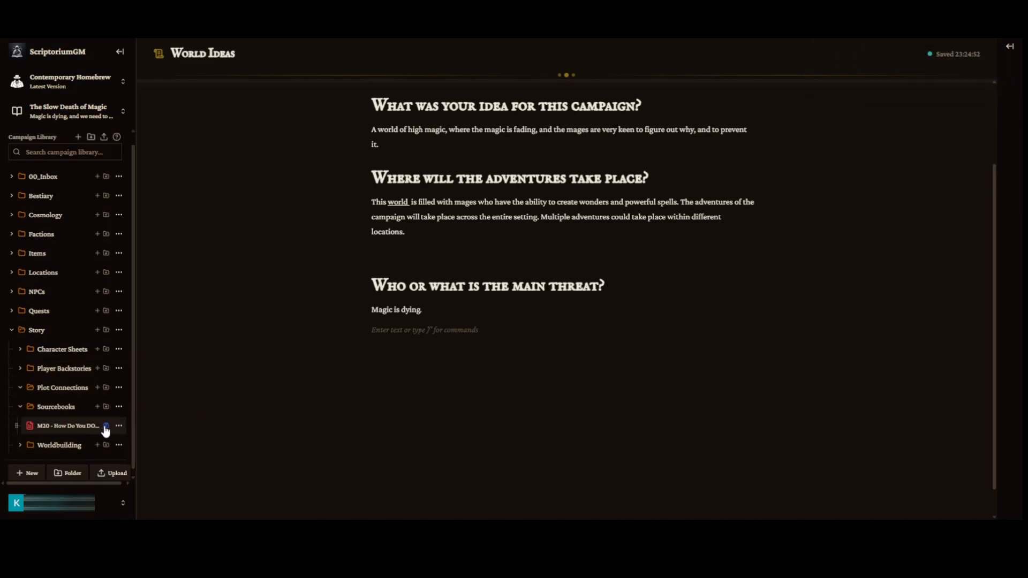
pyautogui.moveTo(106, 428)
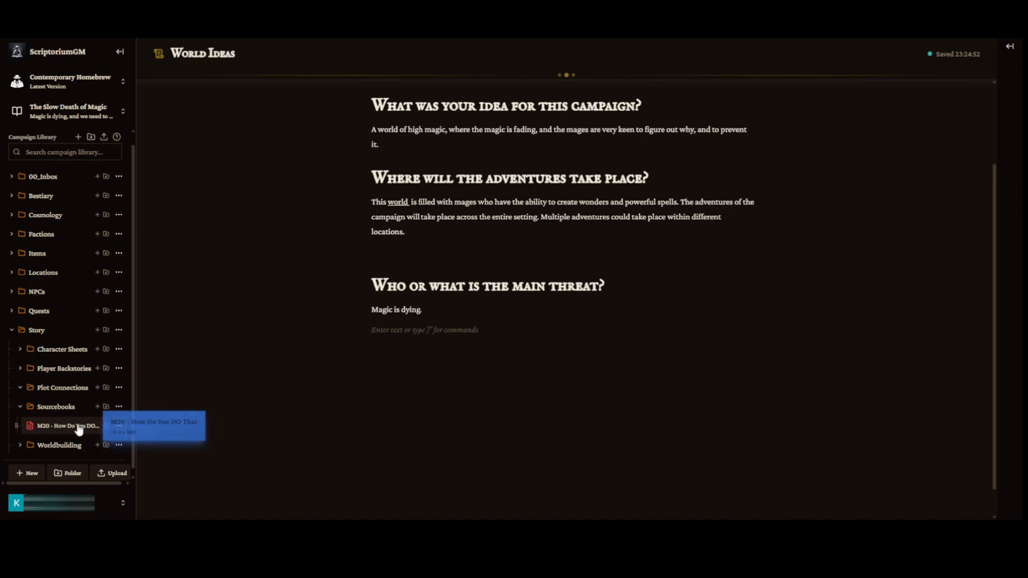
pyautogui.click(81, 427)
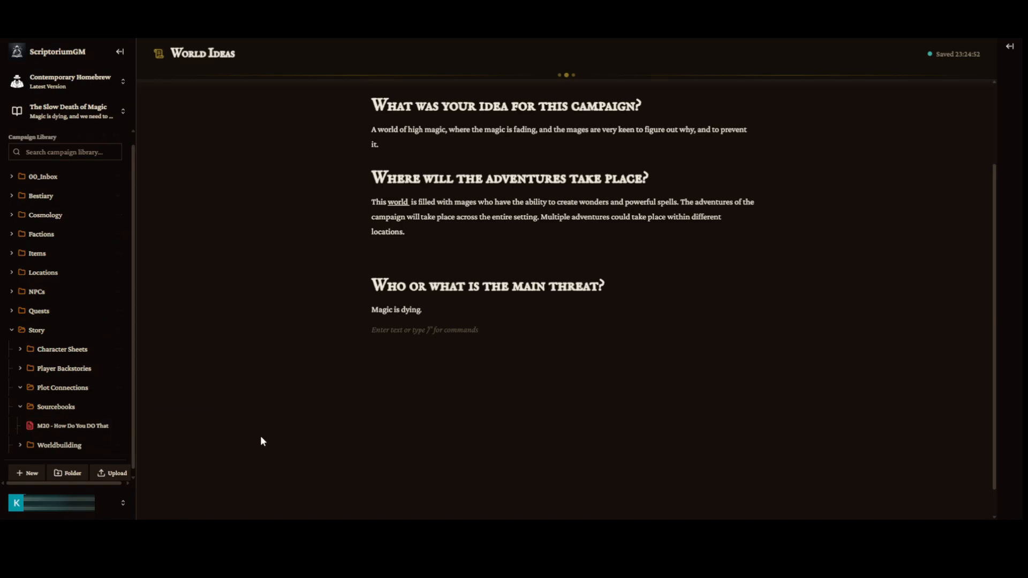
pyautogui.click(106, 426)
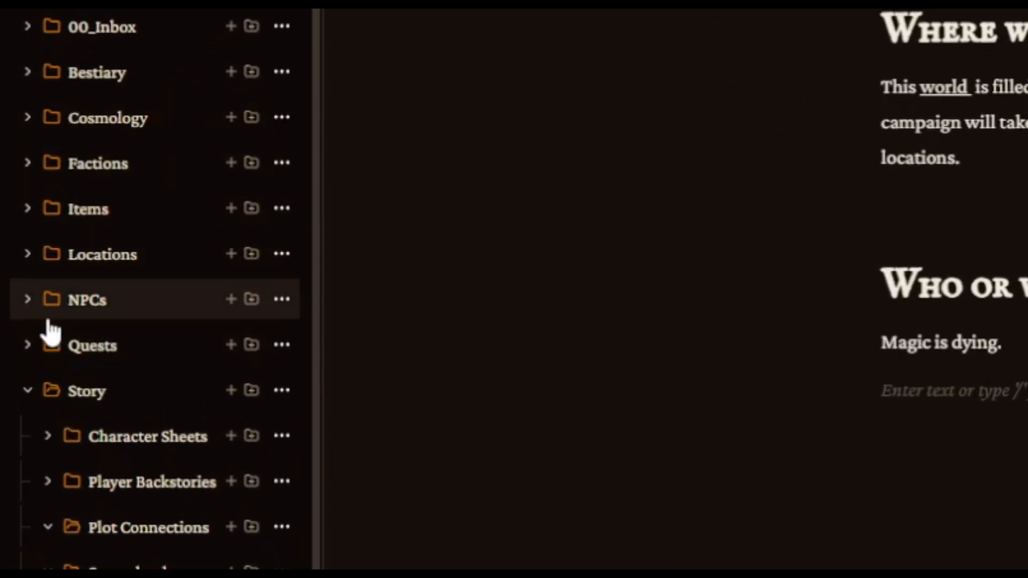
# Create a new note inside Locations > Continent 1 > Country 1.
pyautogui.scroll(1, 160, 417)
pyautogui.click(29, 282)
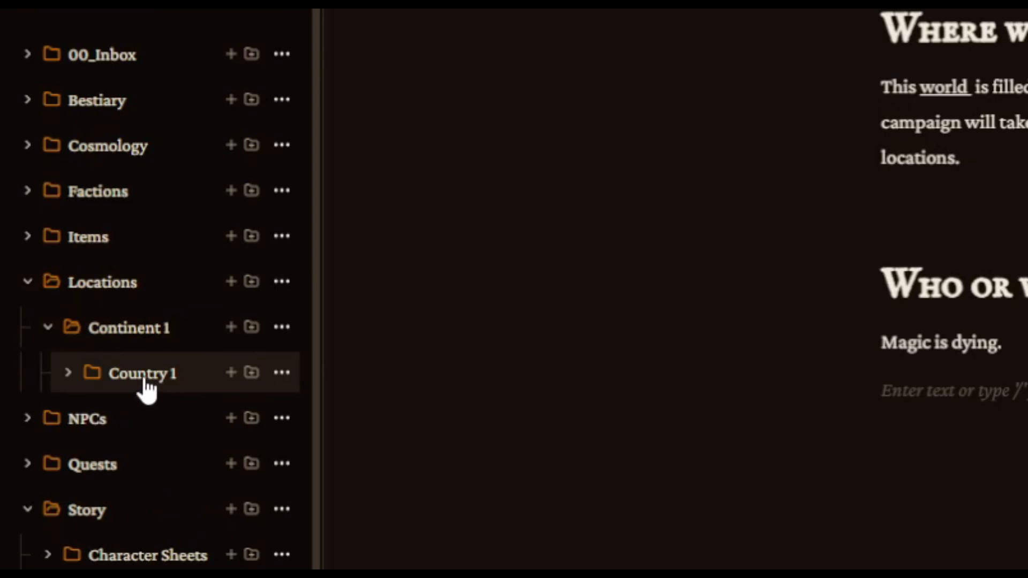
pyautogui.click(232, 375)
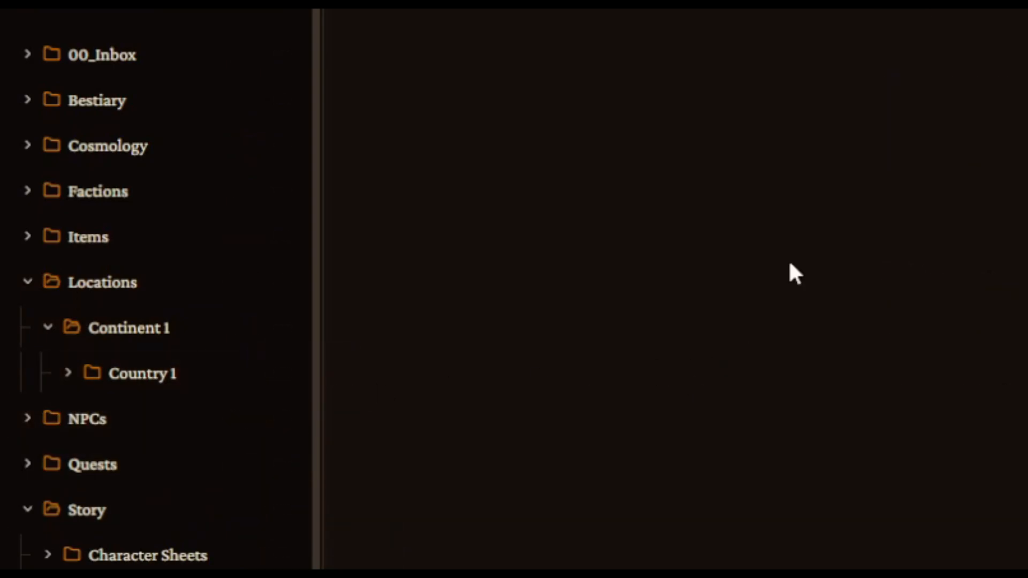
pyautogui.click(75, 377)
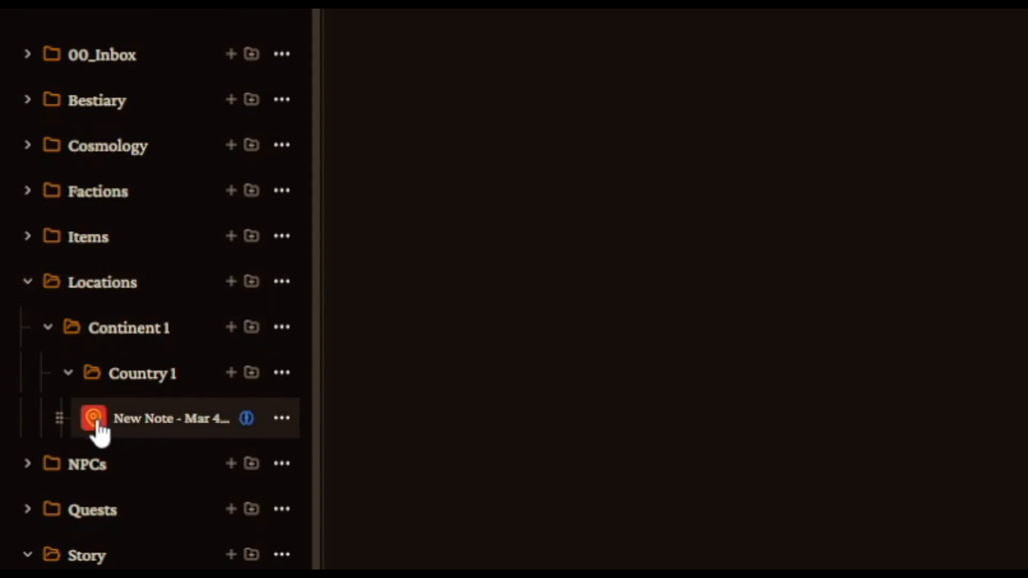
# Change the new note's icon to the orange location pin from the icon picker.
pyautogui.scroll(-4, 99, 430)
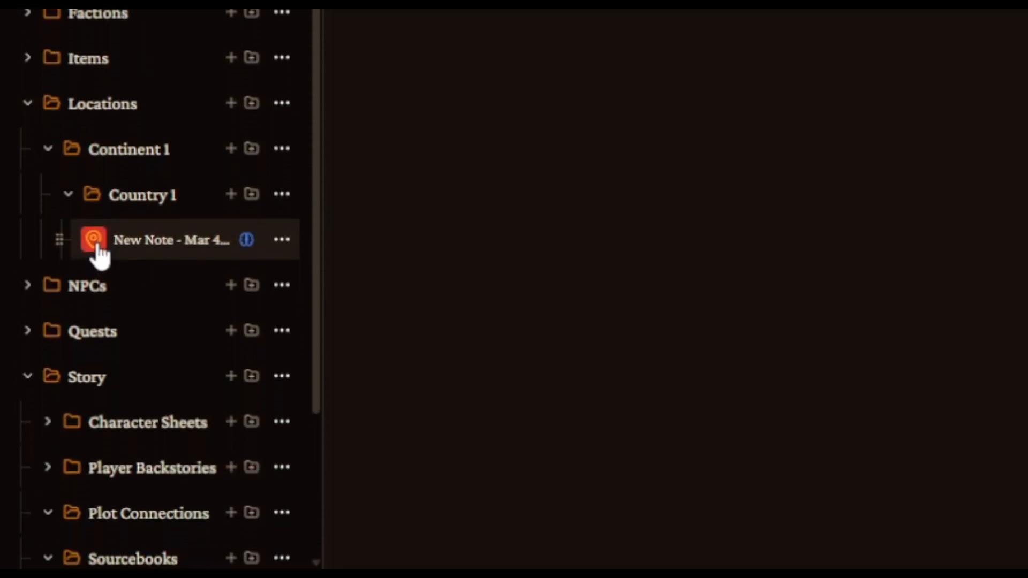
pyautogui.click(96, 244)
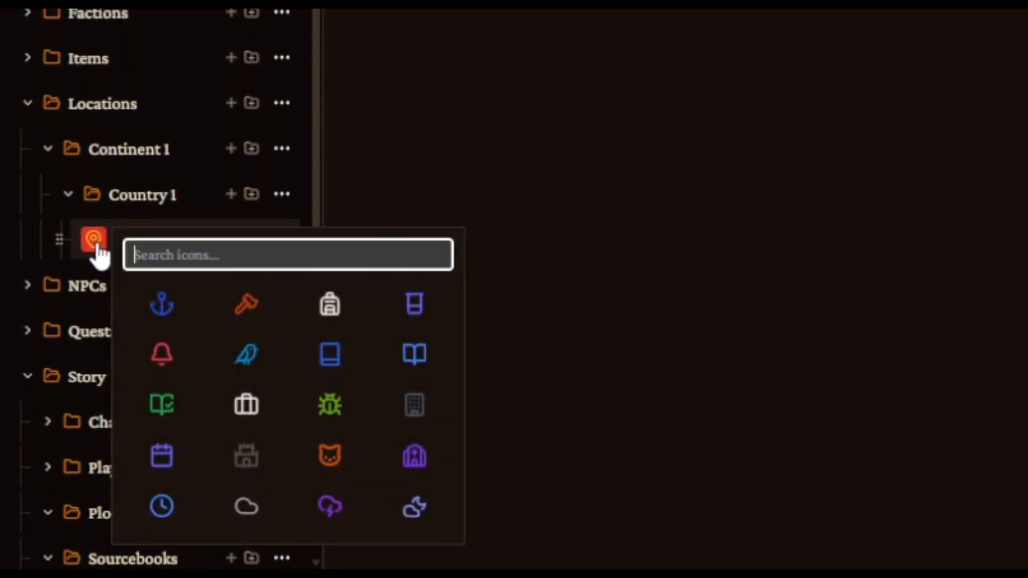
pyautogui.click(244, 352)
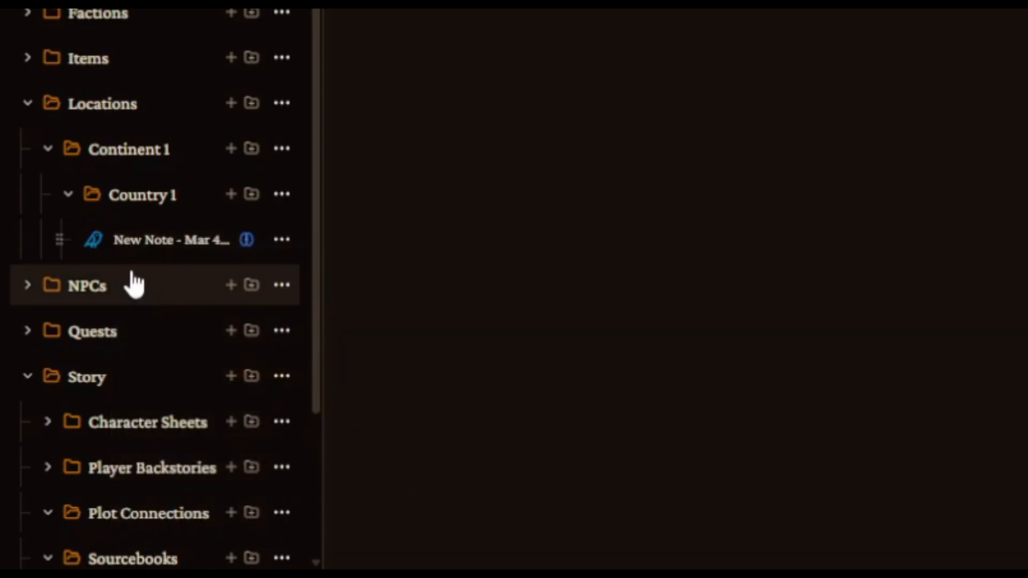
pyautogui.click(97, 247)
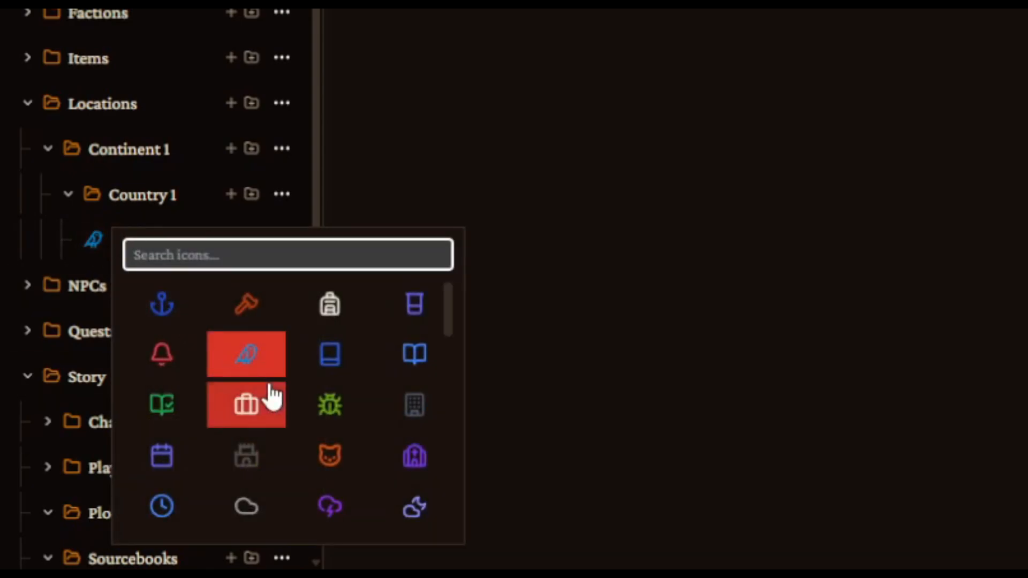
pyautogui.scroll(-5, 270, 407)
pyautogui.scroll(2, 287, 410)
pyautogui.scroll(-5, 303, 415)
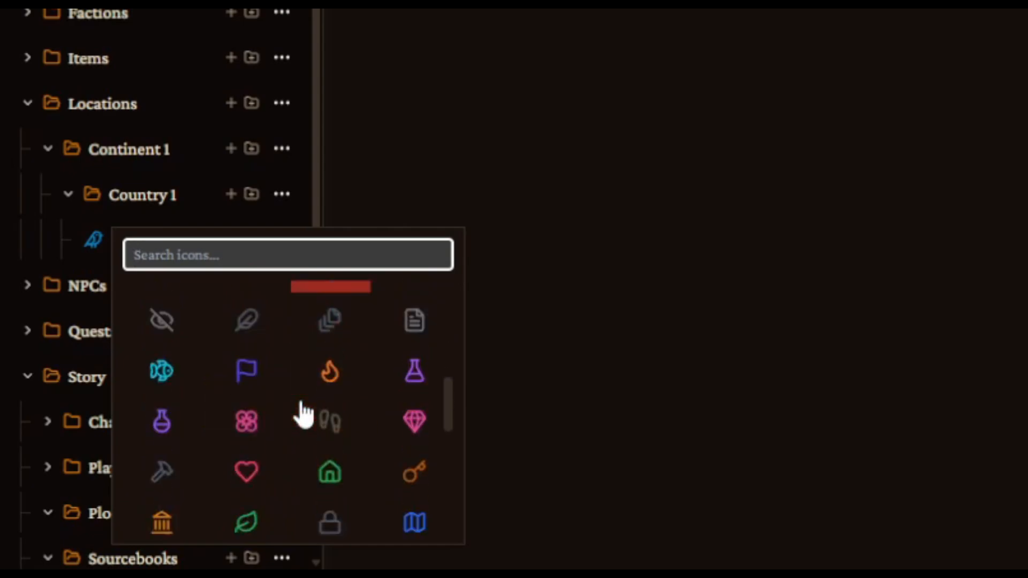
pyautogui.scroll(-2, 189, 530)
pyautogui.click(159, 392)
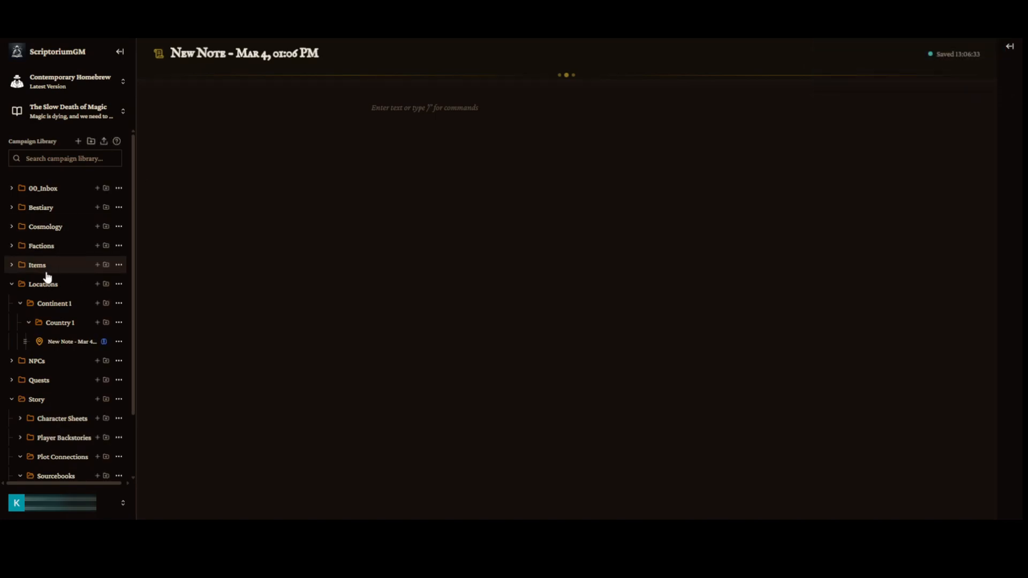
# Rename the new note's title as "The spire of power".
pyautogui.moveTo(37, 268); pyautogui.dragTo(32, 361)
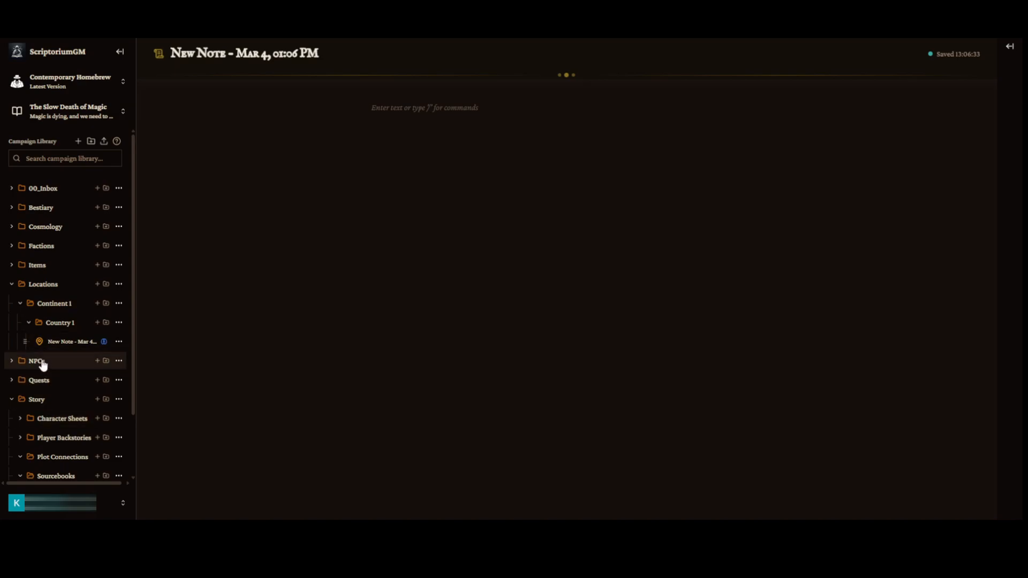
pyautogui.doubleClick(293, 56)
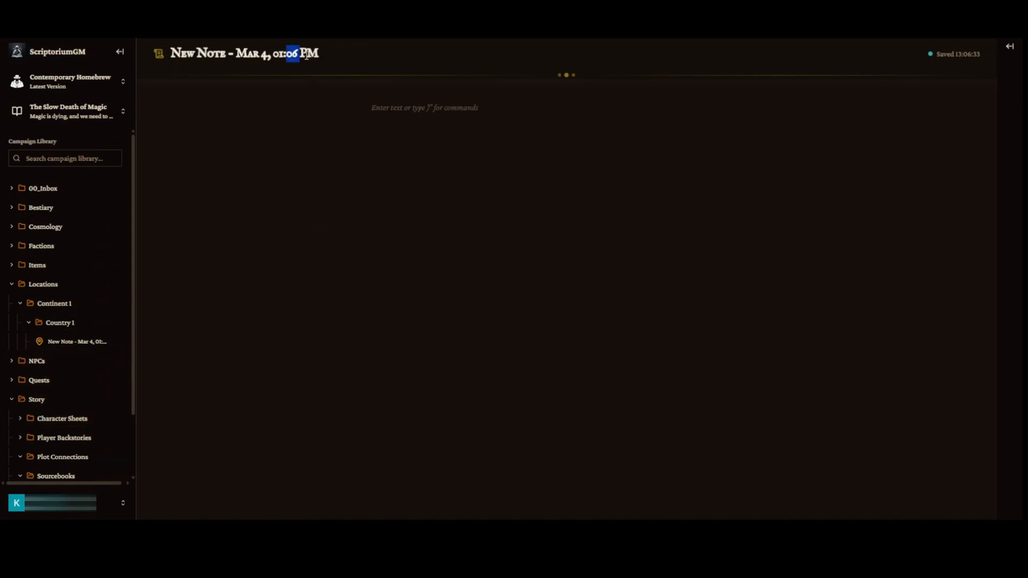
pyautogui.tripleClick(307, 55)
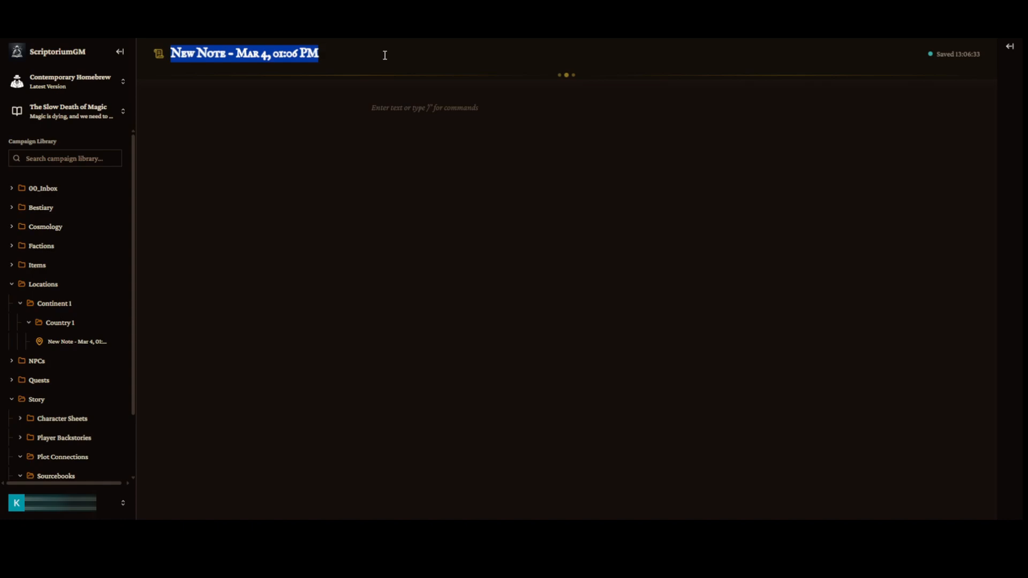
pyautogui.write('The sp')
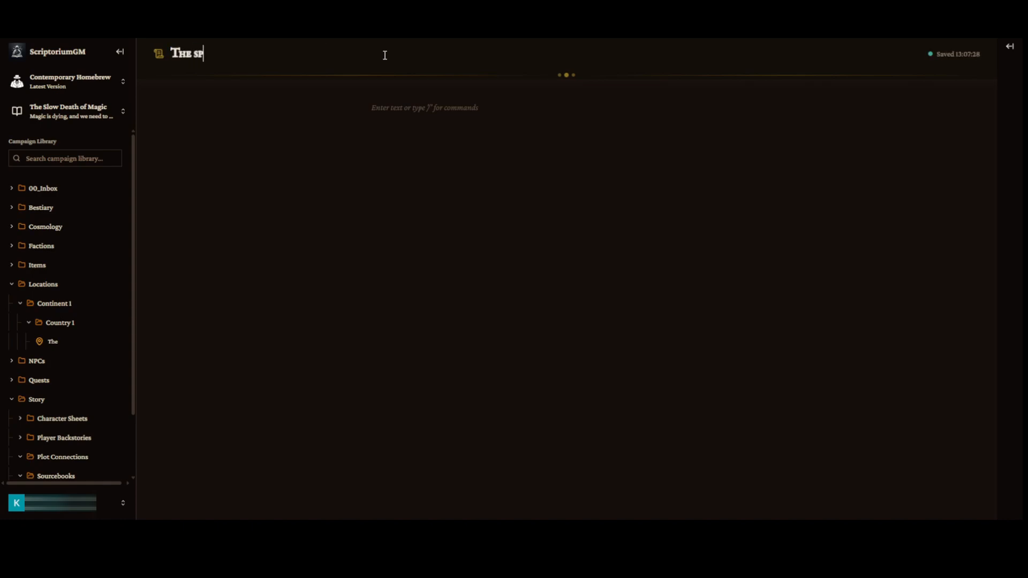
pyautogui.write('ire of power')
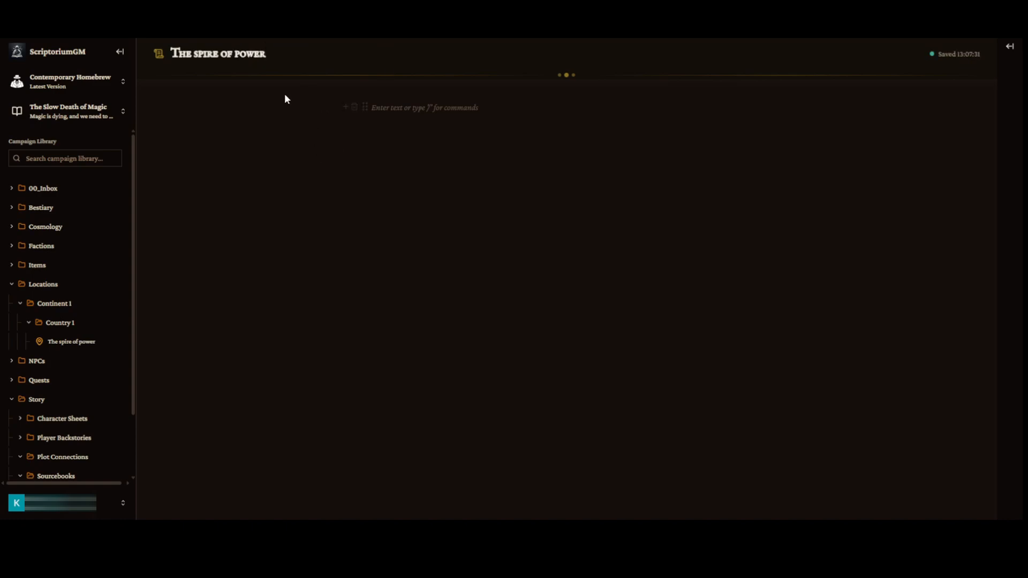
# Write the note body: "A powerful spire in the country where the main mage faction sits.".
pyautogui.click(434, 109)
pyautogui.write('A')
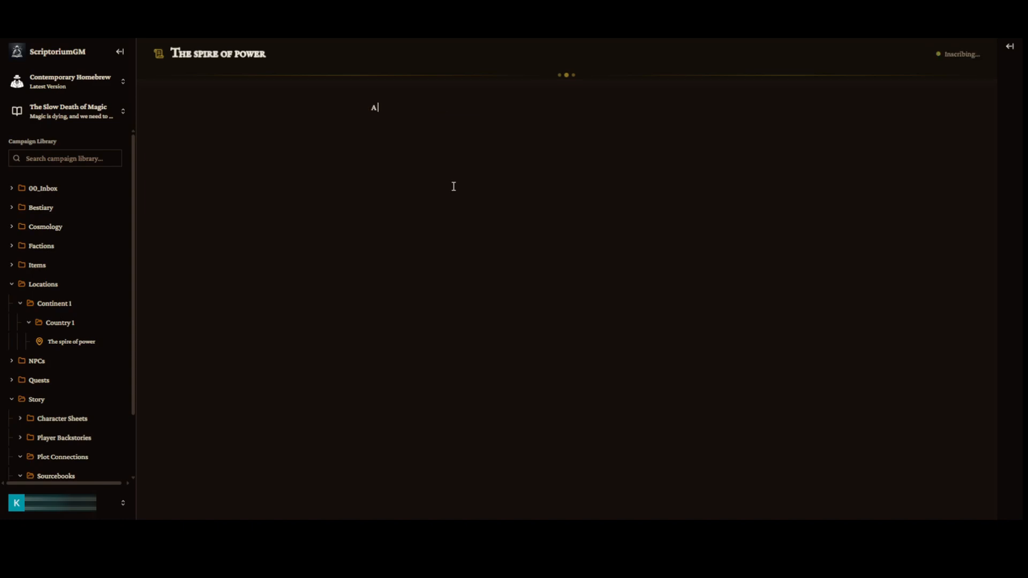
pyautogui.write(' powerful spire in the country')
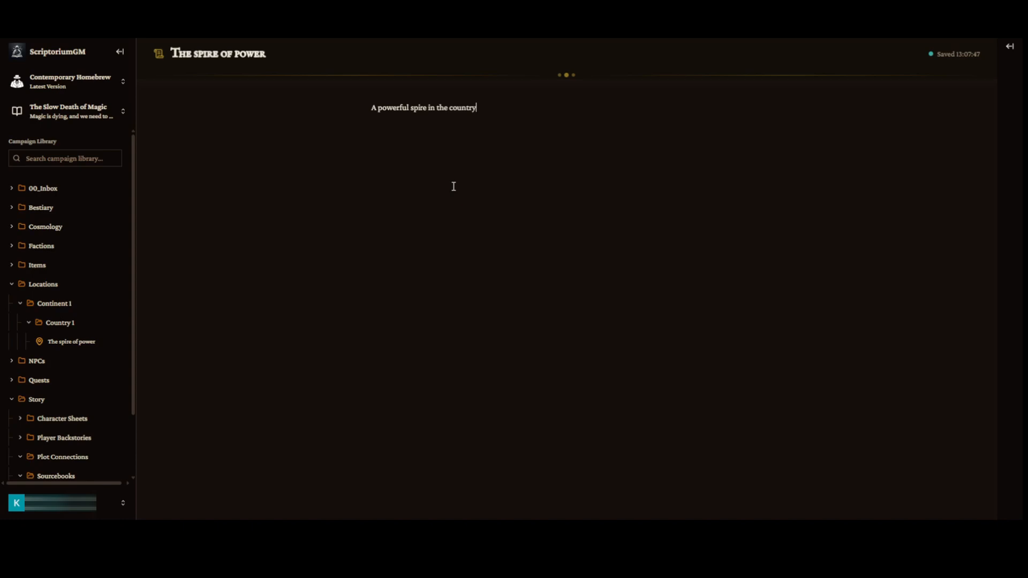
pyautogui.write(' where the main mage faction sits.')
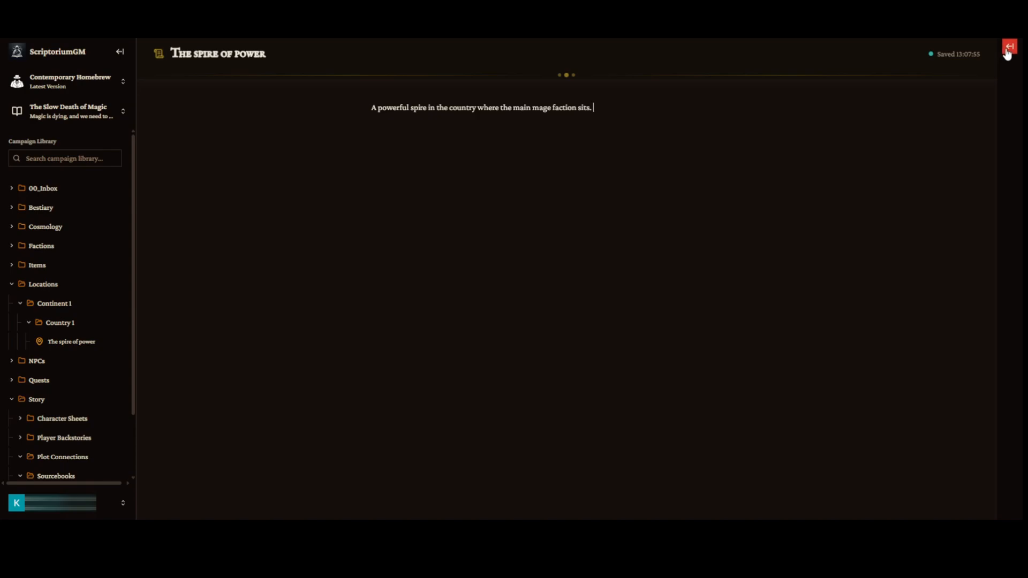
# Open the campaign assistant chat panel and review its conversation history.
pyautogui.click(1008, 49)
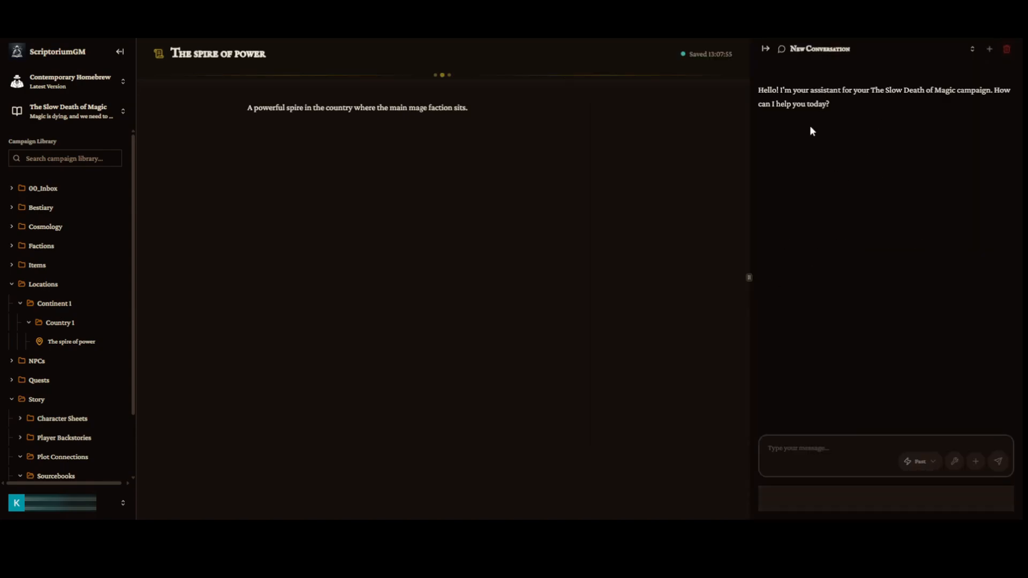
pyautogui.click(120, 51)
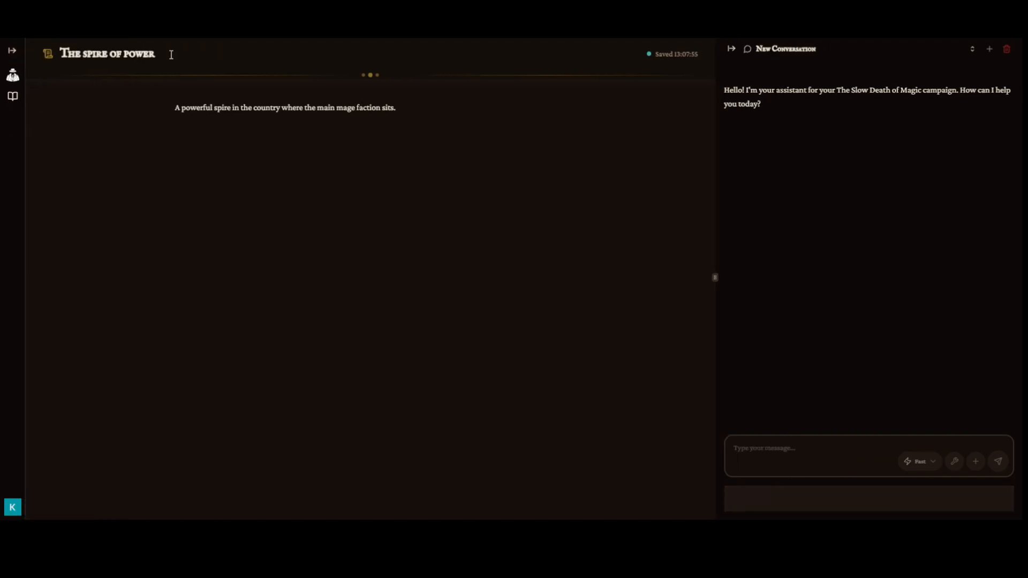
pyautogui.click(731, 50)
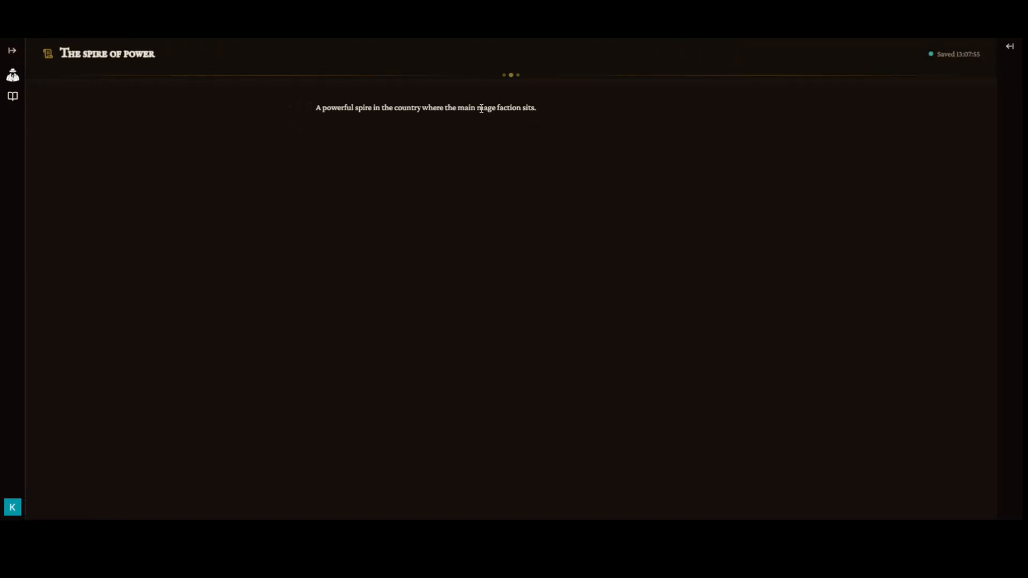
pyautogui.click(1010, 47)
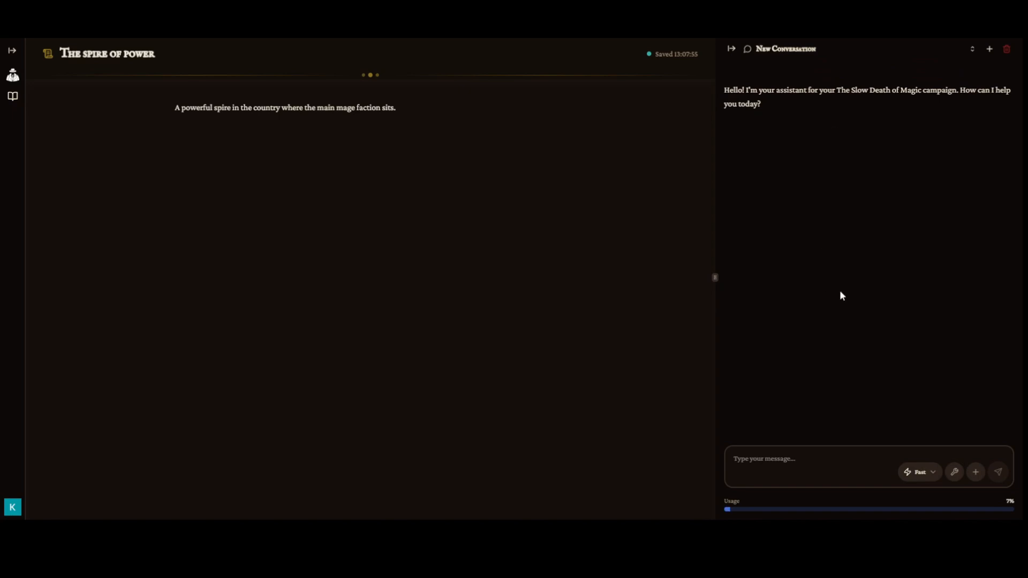
pyautogui.click(972, 50)
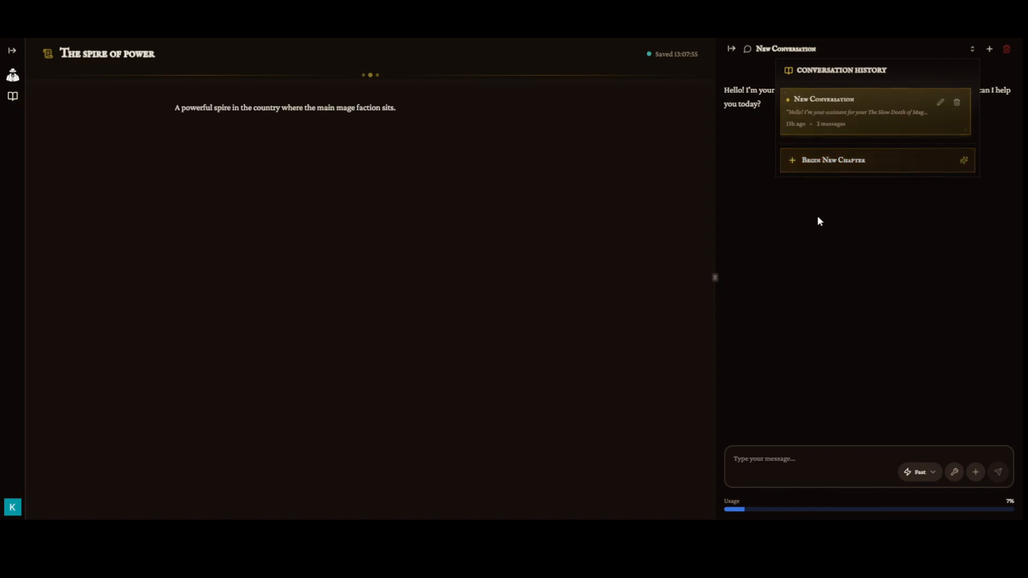
pyautogui.click(831, 249)
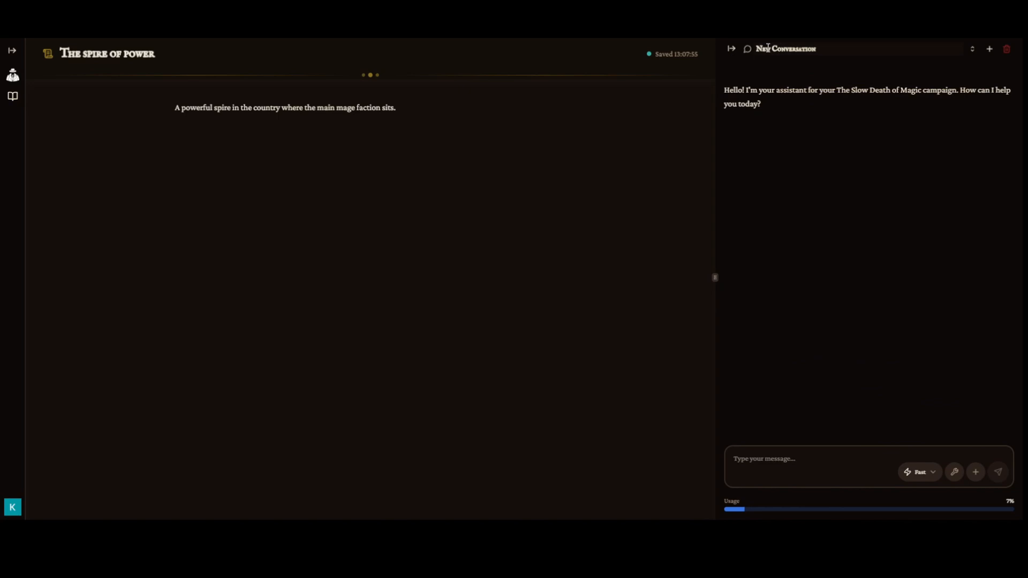
# Rename the assistant conversation as "The Spire Of Power".
pyautogui.moveTo(768, 47); pyautogui.dragTo(802, 49)
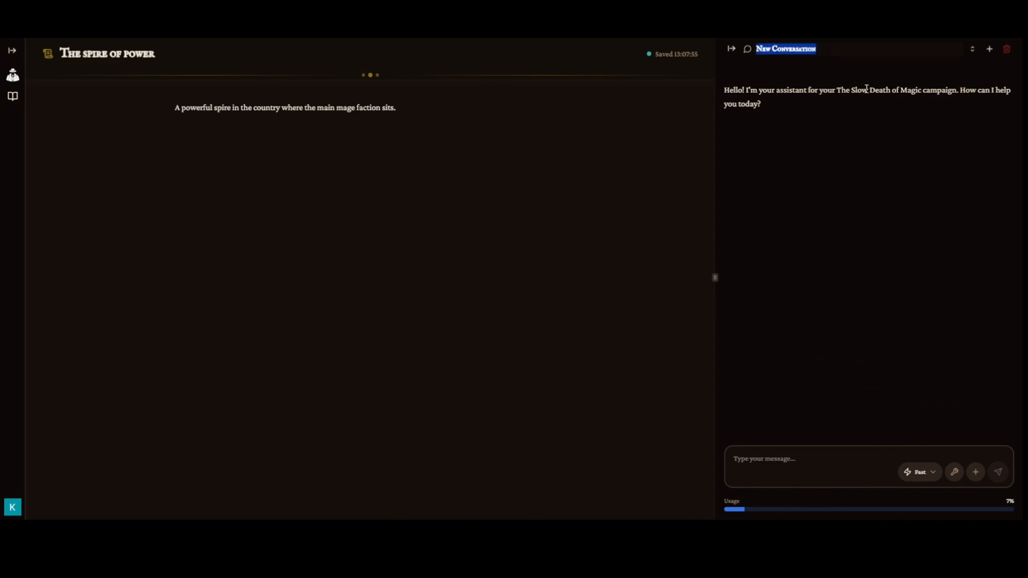
pyautogui.write('The Spire Of Power')
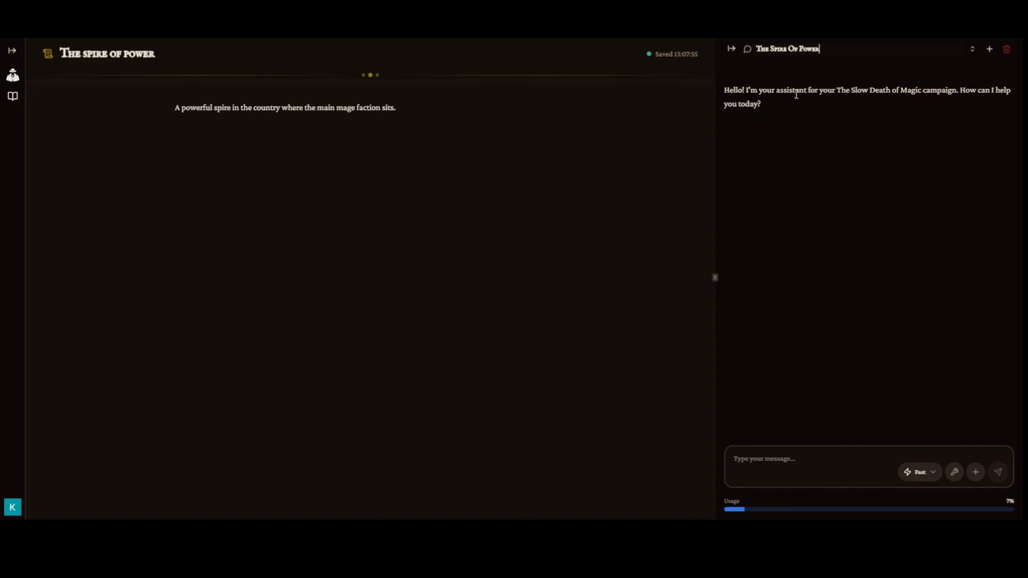
pyautogui.click(750, 458)
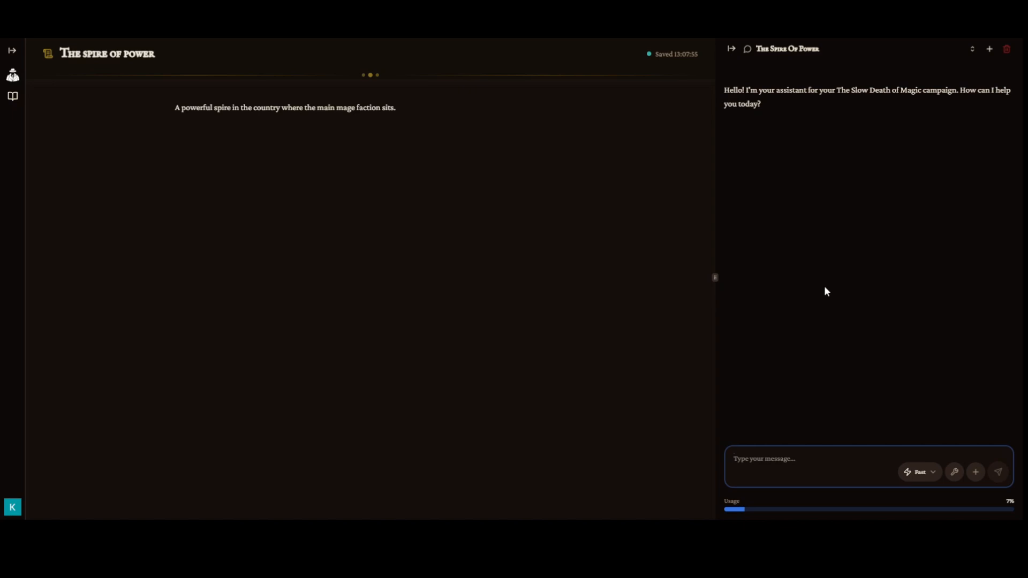
# Reopen the library sidebar and attach The spire of power note to the chat message as context.
pyautogui.click(12, 50)
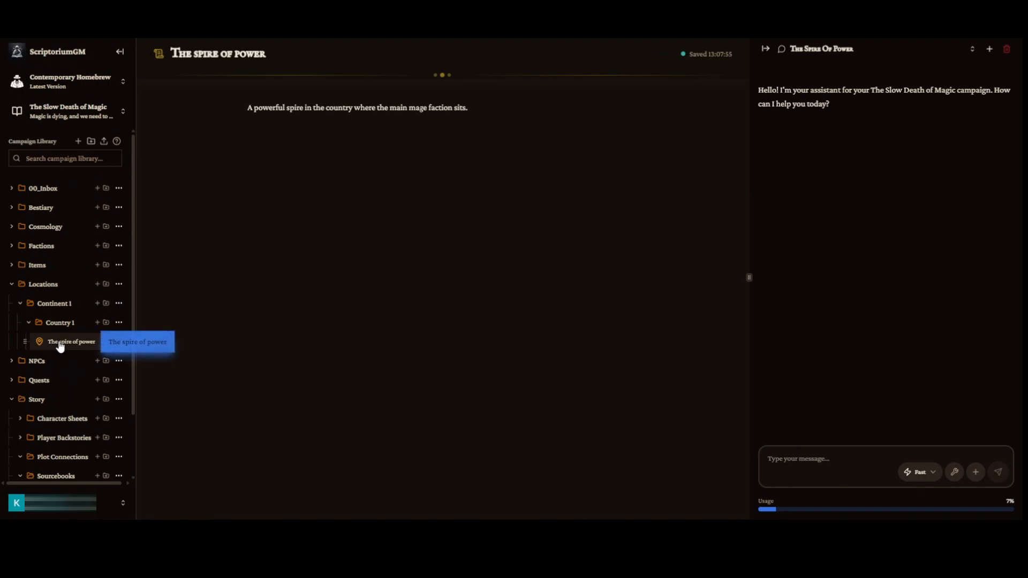
pyautogui.moveTo(59, 346); pyautogui.dragTo(797, 471)
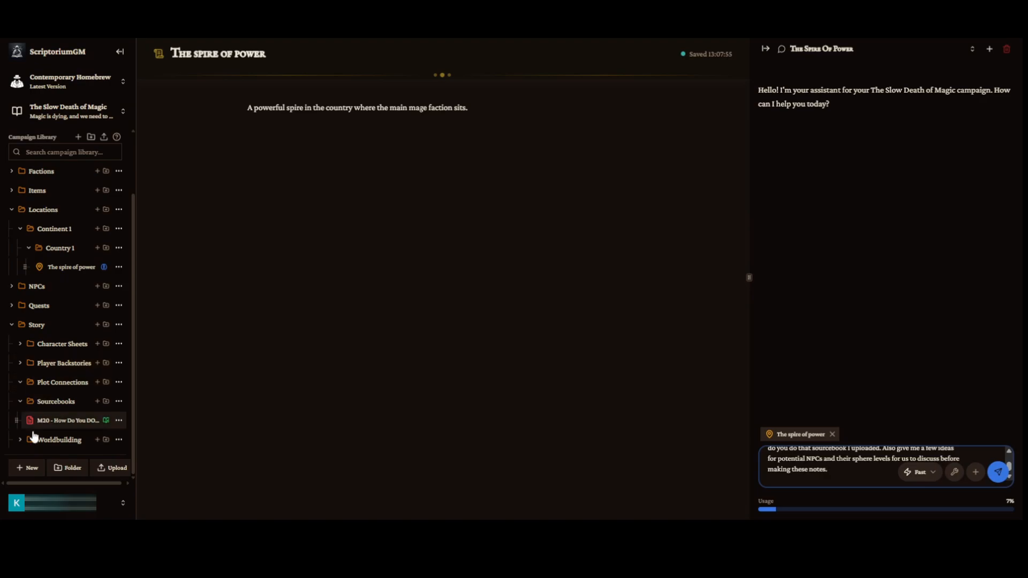
# Send the chat message asking the assistant to describe the spire using the uploaded sourcebook and suggest NPCs with sphere levels.
pyautogui.moveTo(48, 423); pyautogui.dragTo(52, 426)
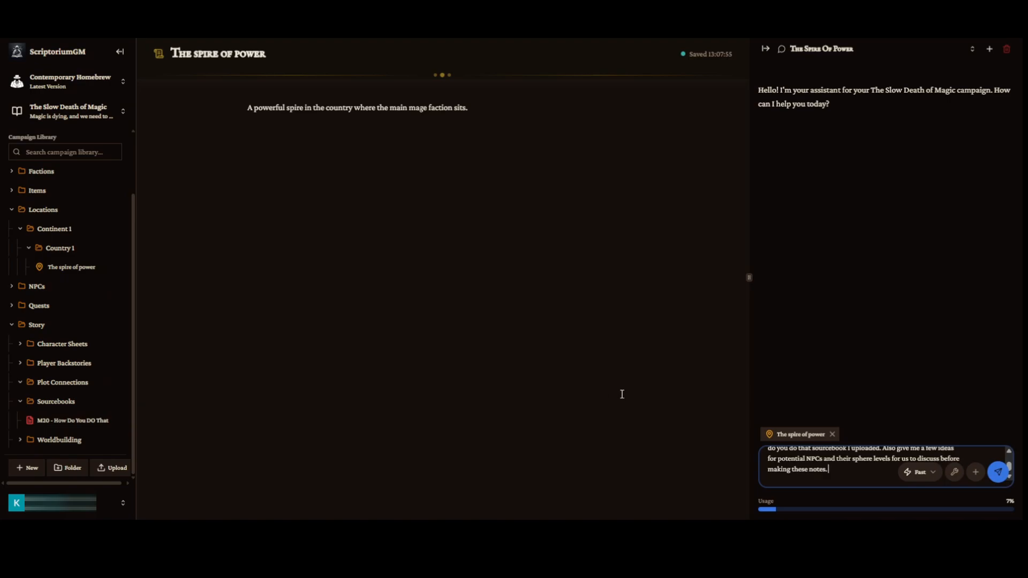
pyautogui.click(991, 480)
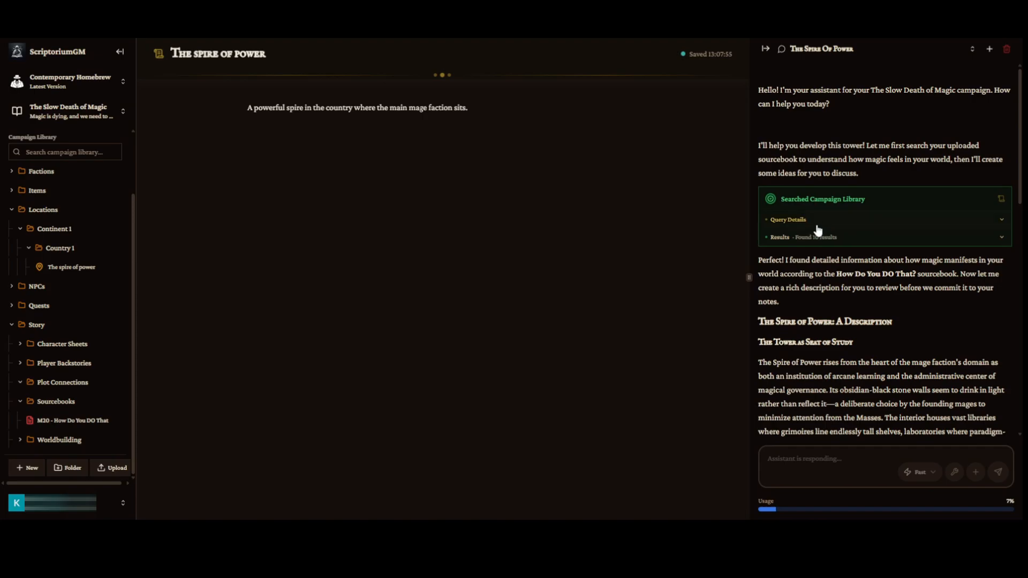
# Read through the assistant's description of the Spire of Power and its aura of magic.
pyautogui.scroll(5, 822, 300)
pyautogui.scroll(8, 824, 332)
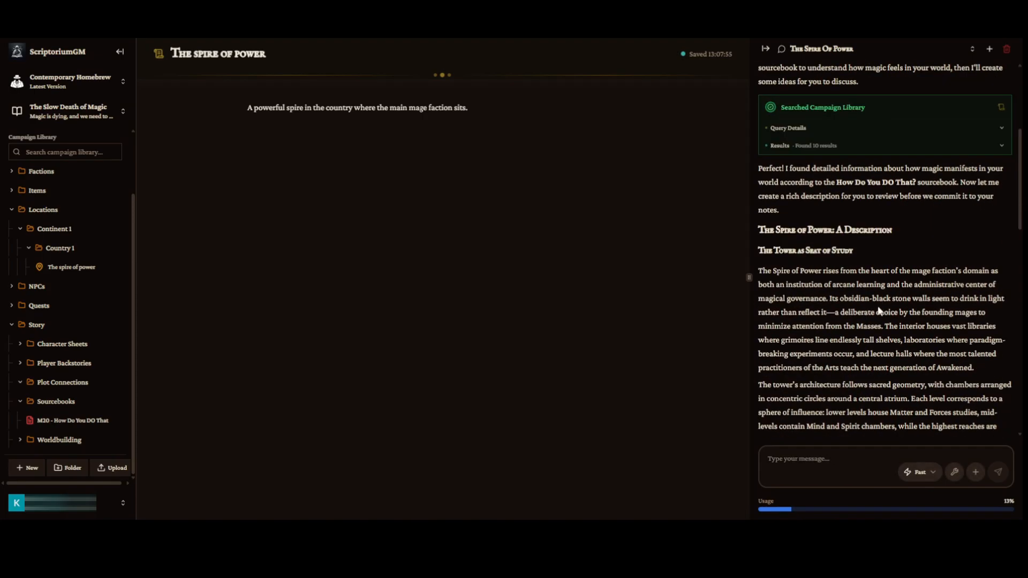
pyautogui.scroll(-2, 882, 312)
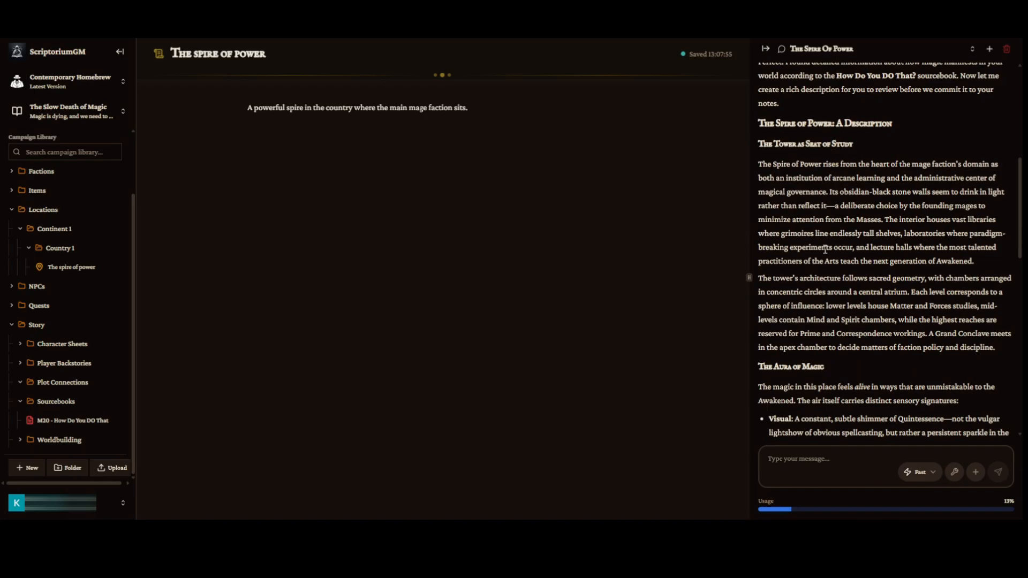
pyautogui.scroll(-1, 870, 231)
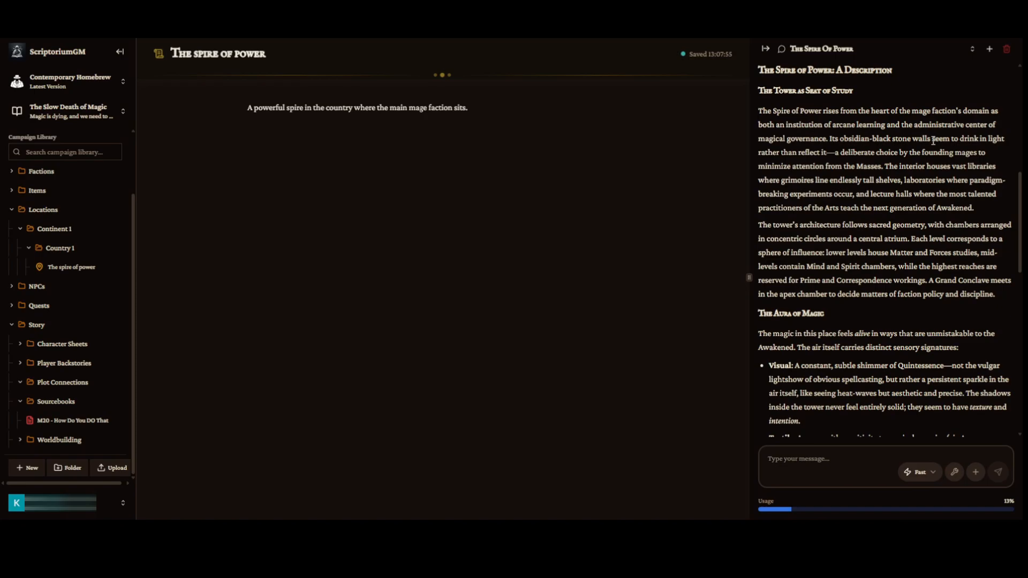
pyautogui.moveTo(840, 139); pyautogui.dragTo(910, 139)
pyautogui.scroll(-1, 933, 196)
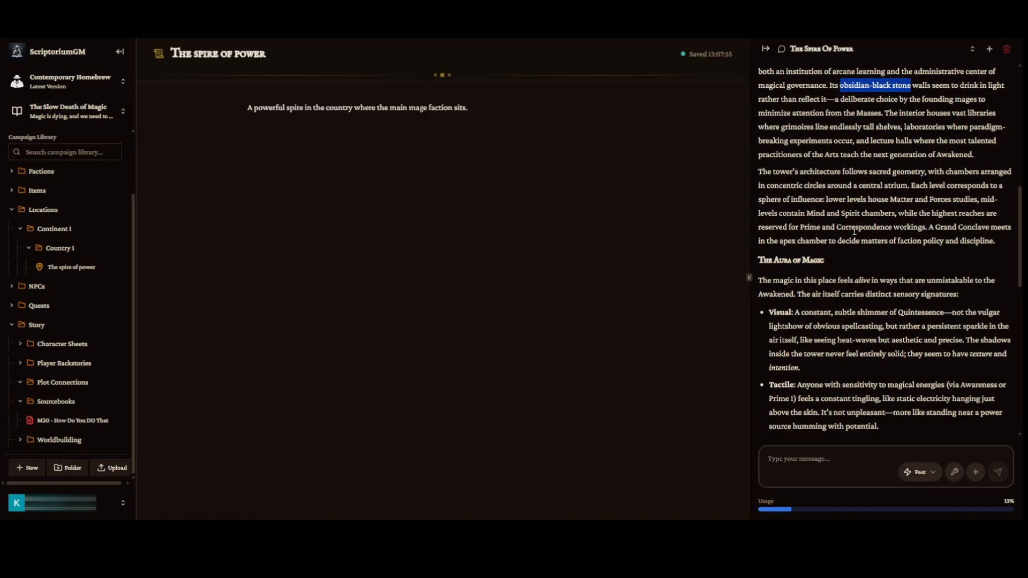
pyautogui.scroll(-1, 816, 326)
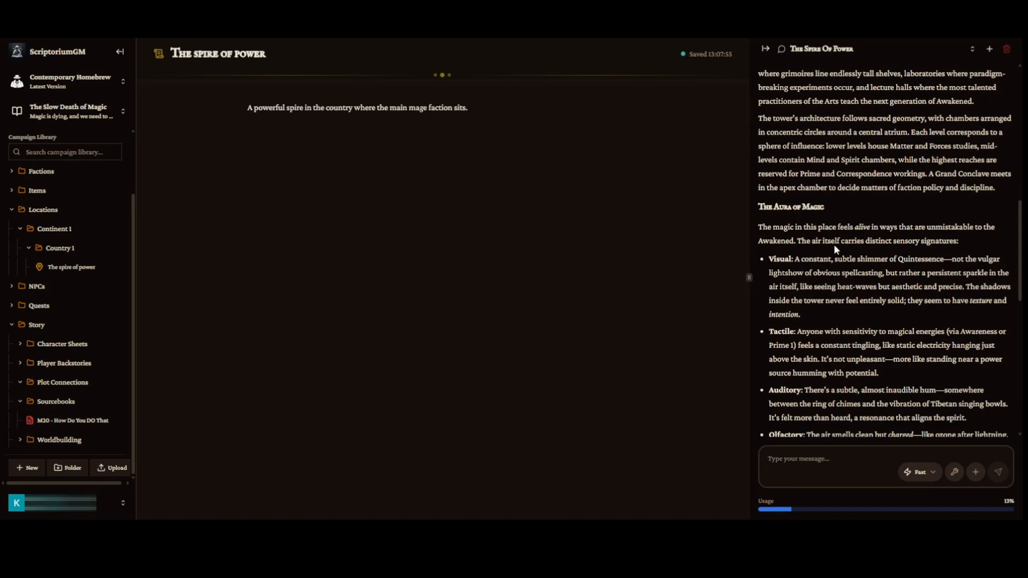
pyautogui.scroll(-1, 834, 244)
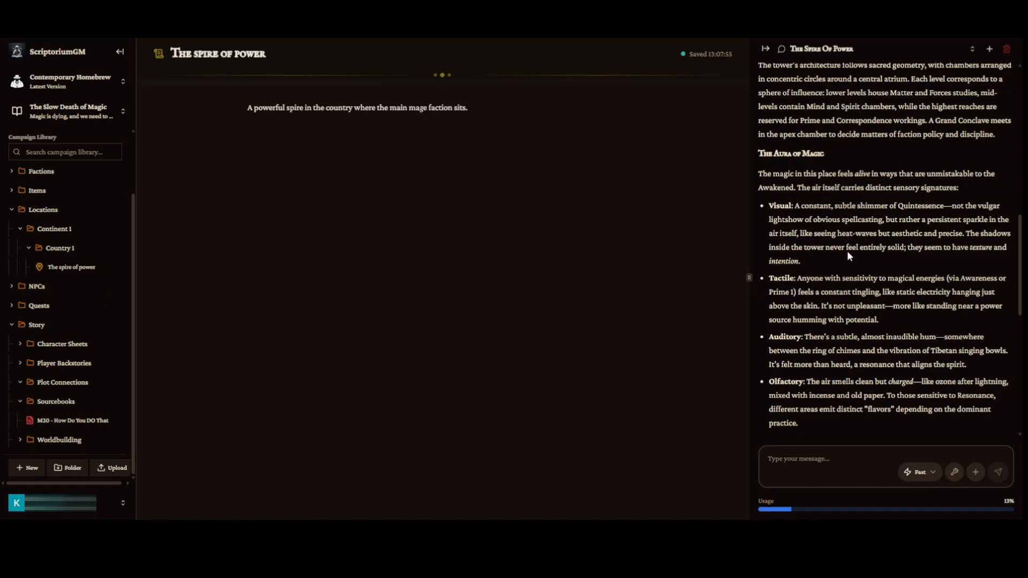
pyautogui.scroll(-7, 814, 229)
pyautogui.scroll(3, 803, 267)
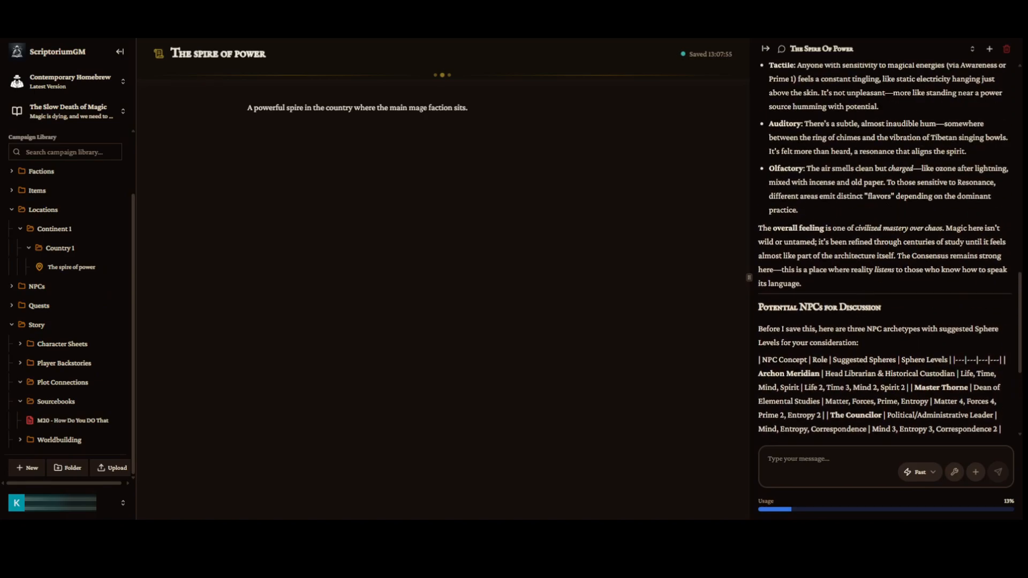
pyautogui.scroll(2, 802, 268)
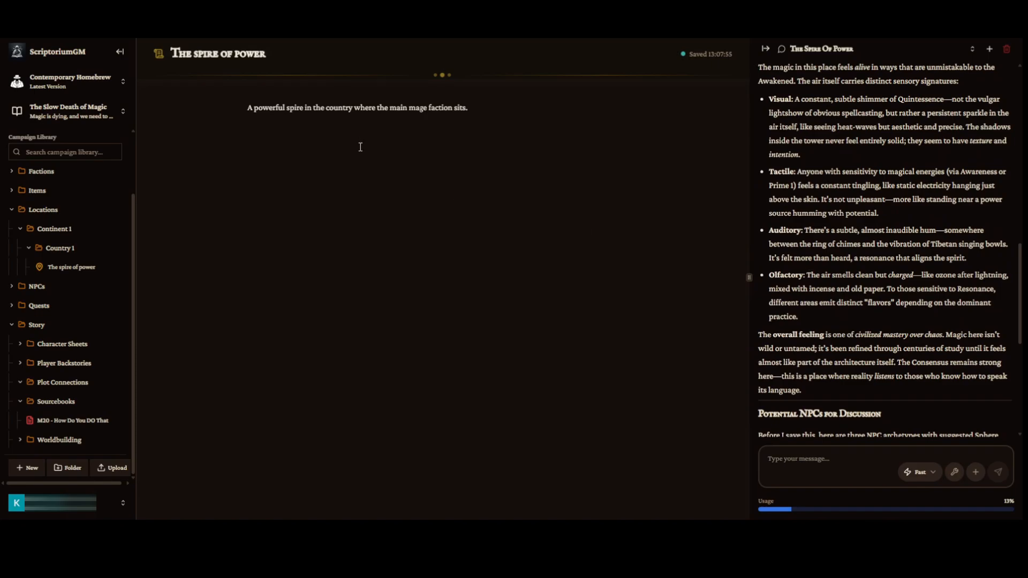
pyautogui.scroll(-2, 828, 335)
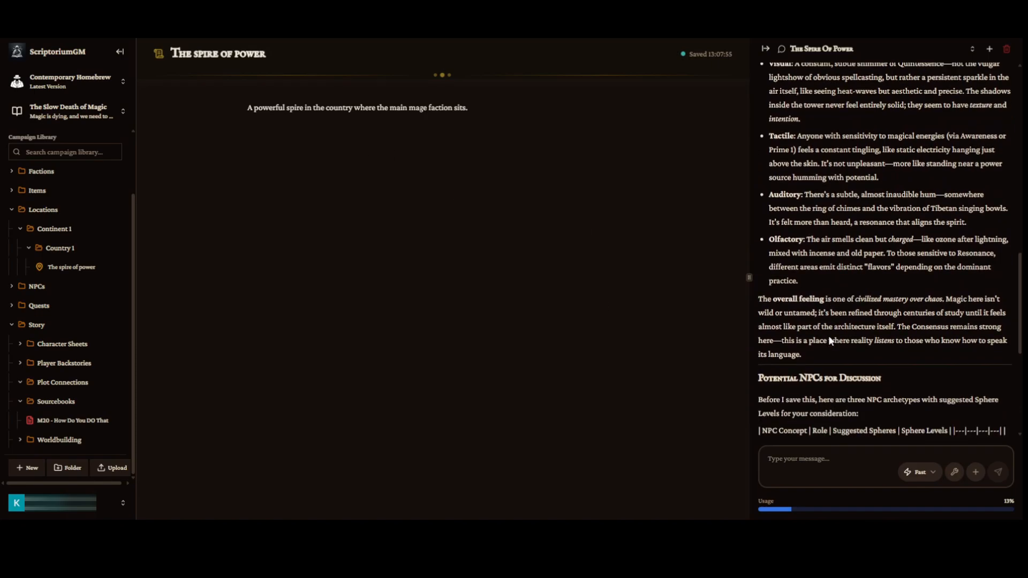
pyautogui.scroll(-1, 829, 340)
pyautogui.scroll(2, 850, 341)
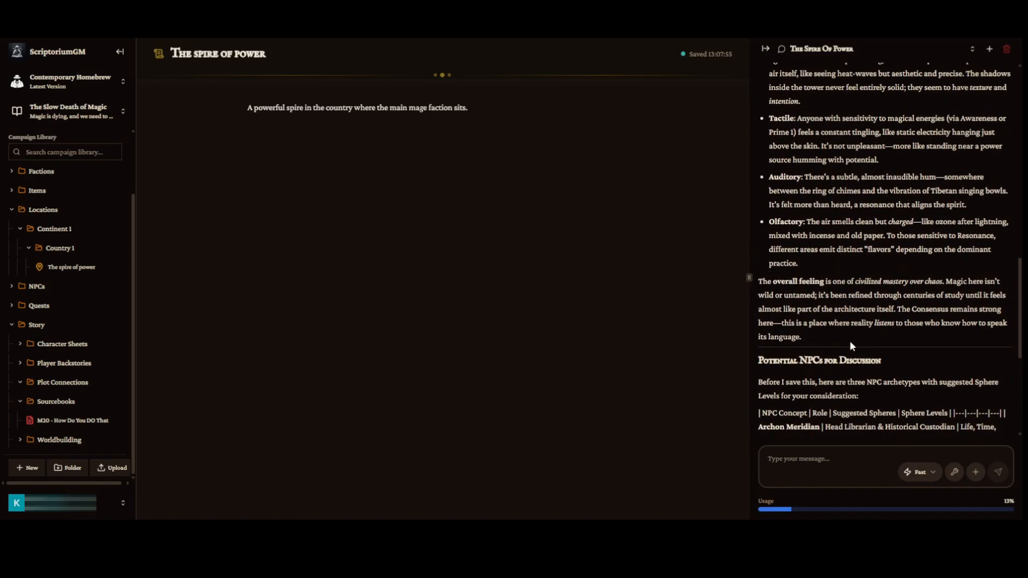
pyautogui.scroll(10, 838, 338)
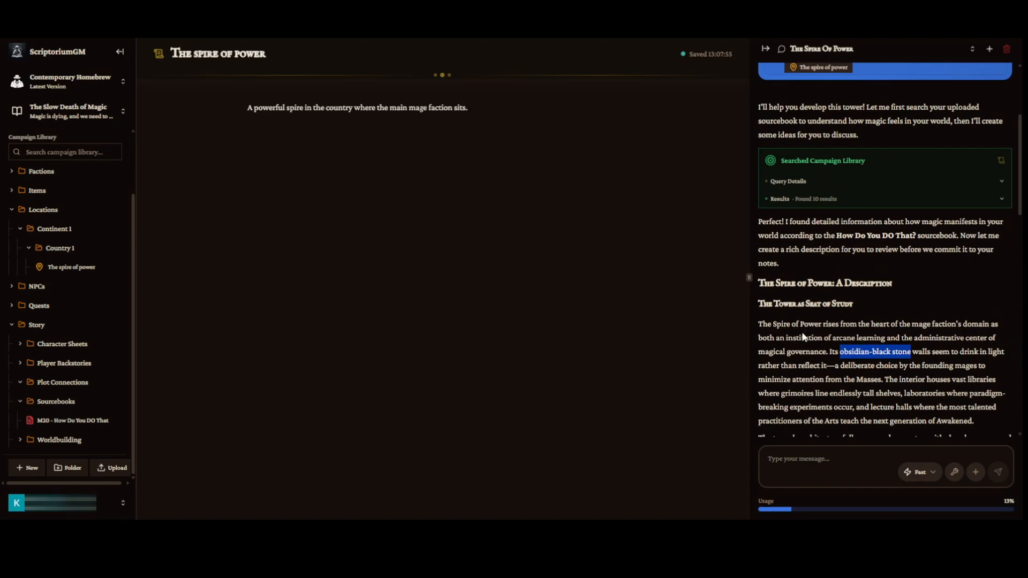
pyautogui.scroll(-5, 802, 333)
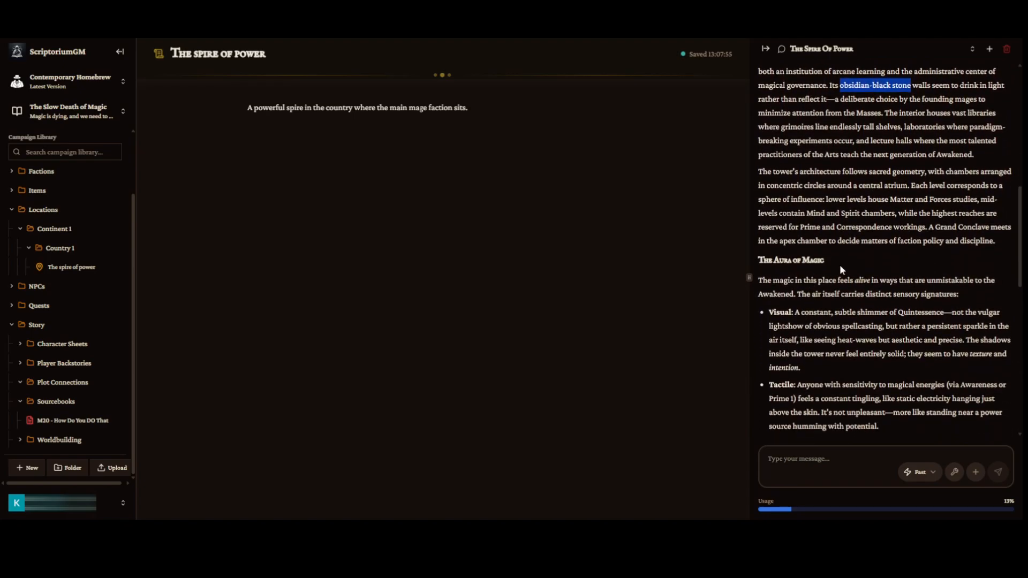
# Copy the "The Tower as Seat of Study" section from the assistant's reply into the spire note.
pyautogui.moveTo(995, 241); pyautogui.dragTo(757, 146)
pyautogui.scroll(2, 826, 163)
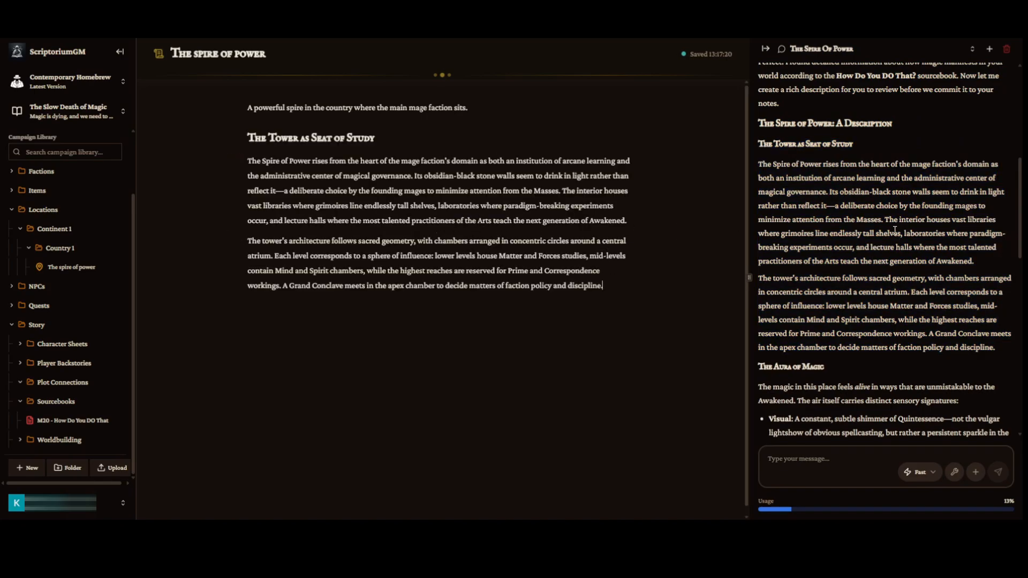
# Edit the note's wall sentence to read "Marbled with blue tendrils the obsidian-black stone walls".
pyautogui.doubleClick(437, 176)
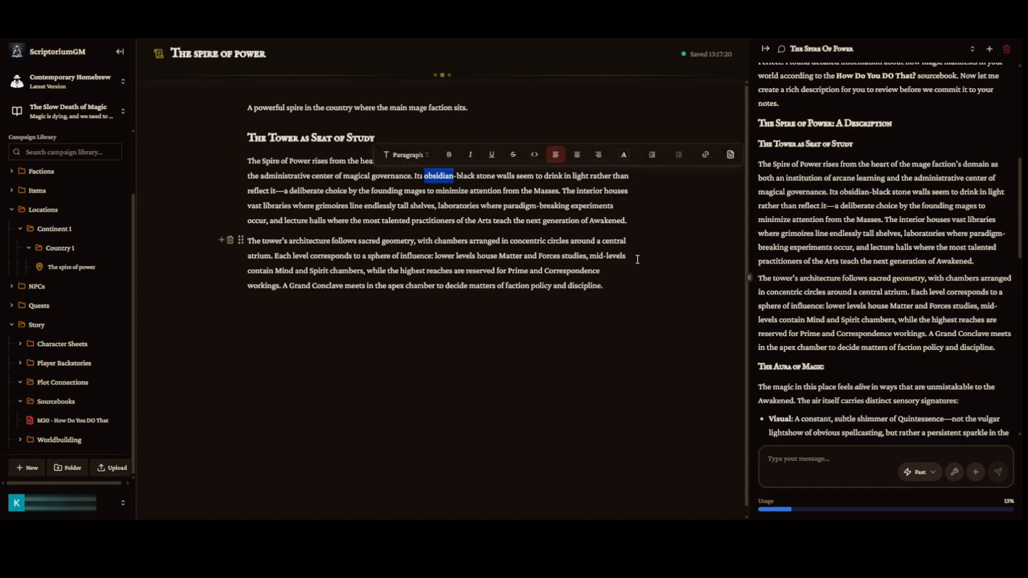
pyautogui.click(440, 177)
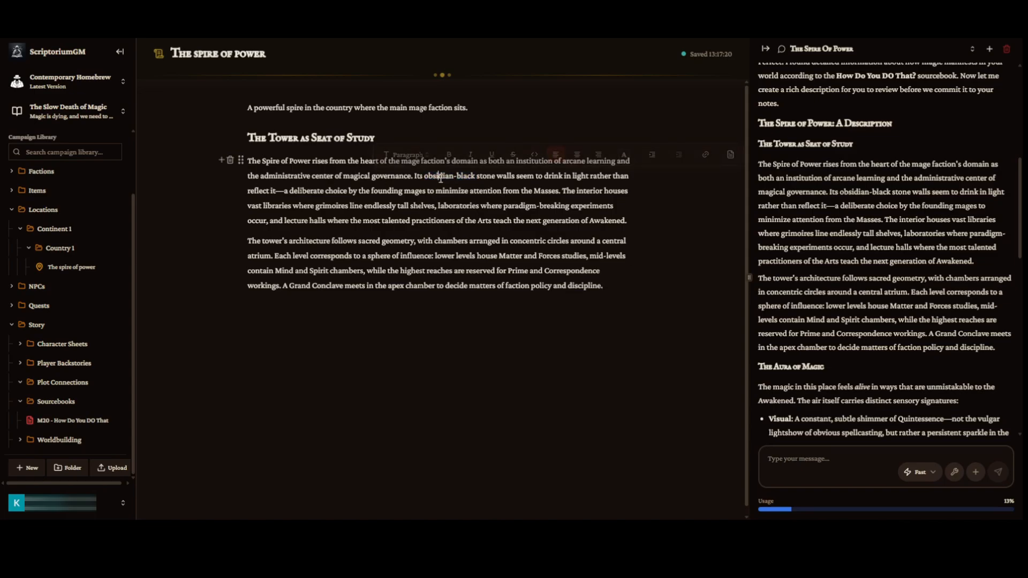
pyautogui.doubleClick(440, 177)
pyautogui.click(423, 177)
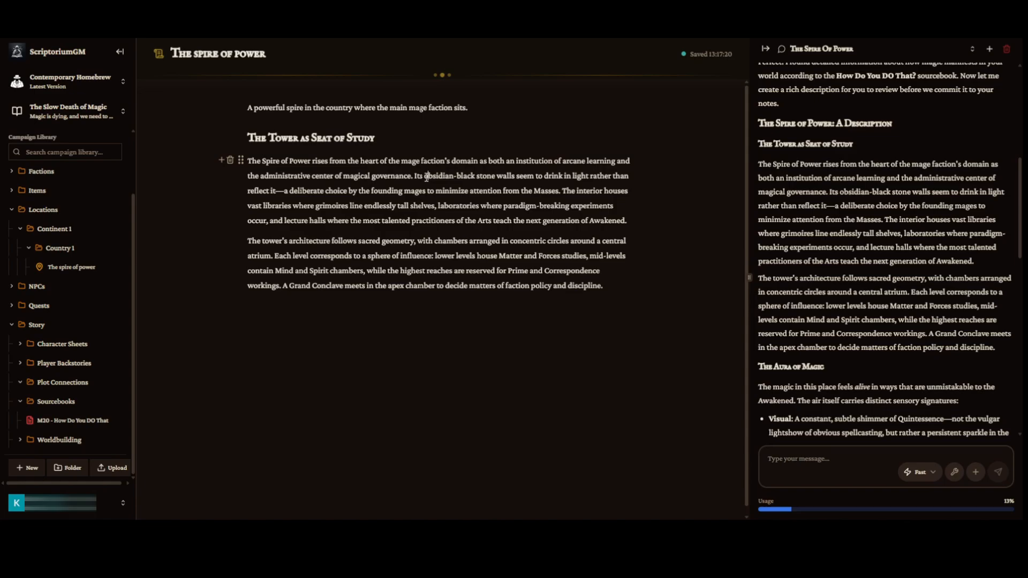
pyautogui.write('Marbled wit')
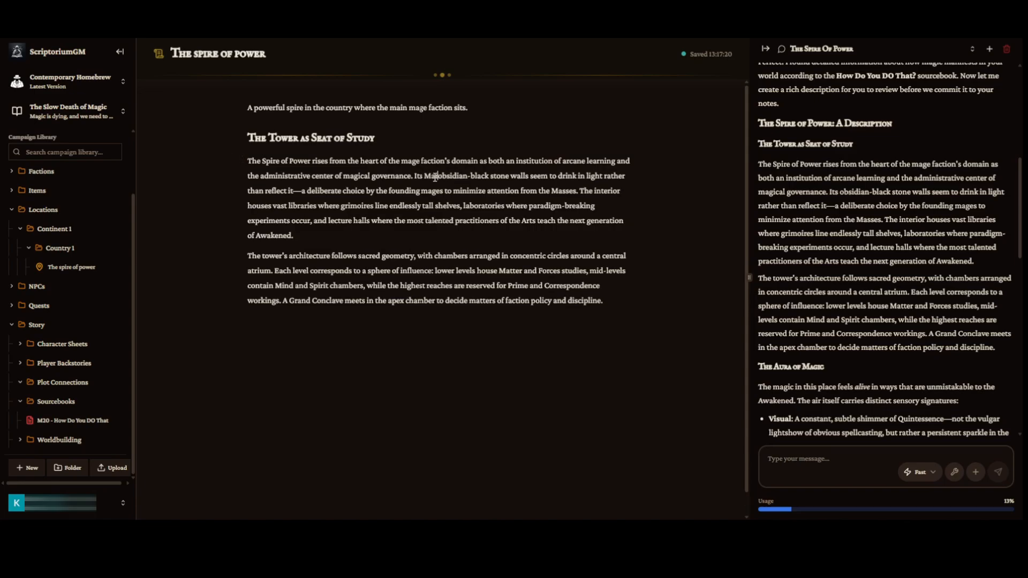
pyautogui.write('h blue')
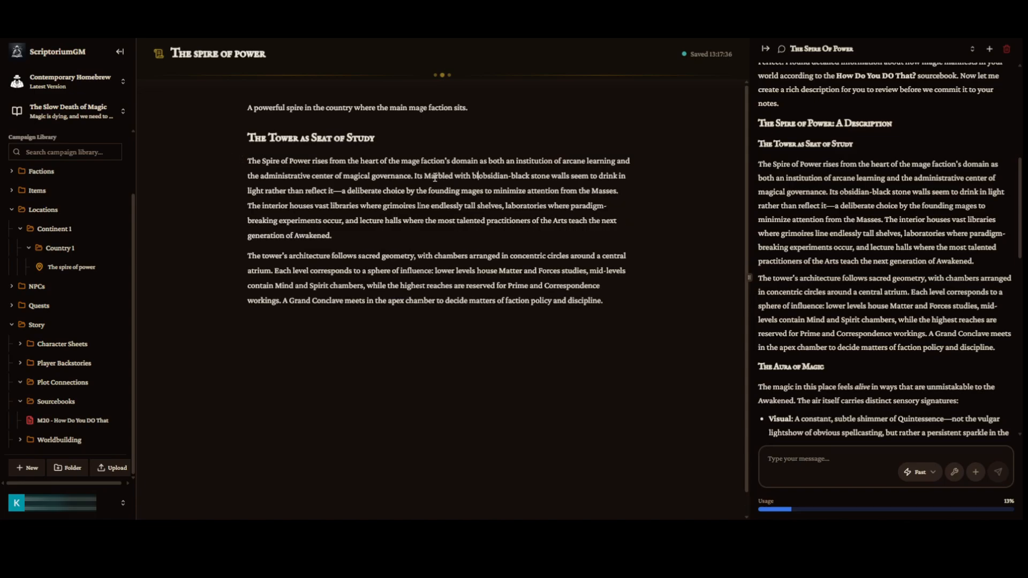
pyautogui.write(' tendrils')
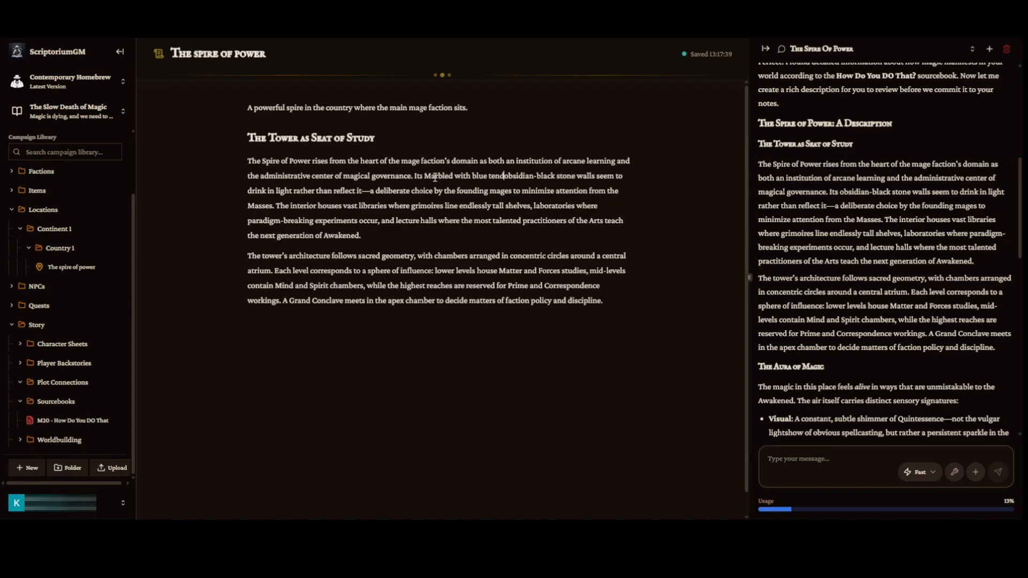
pyautogui.write(' the')
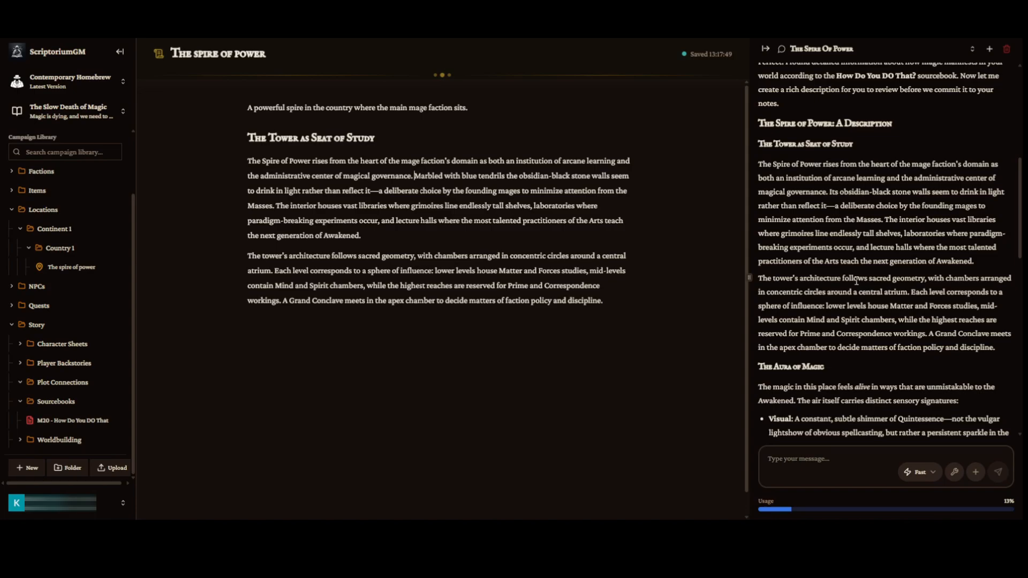
# Review the assistant's proposed NPCs and its follow-up questions.
pyautogui.scroll(-4, 856, 280)
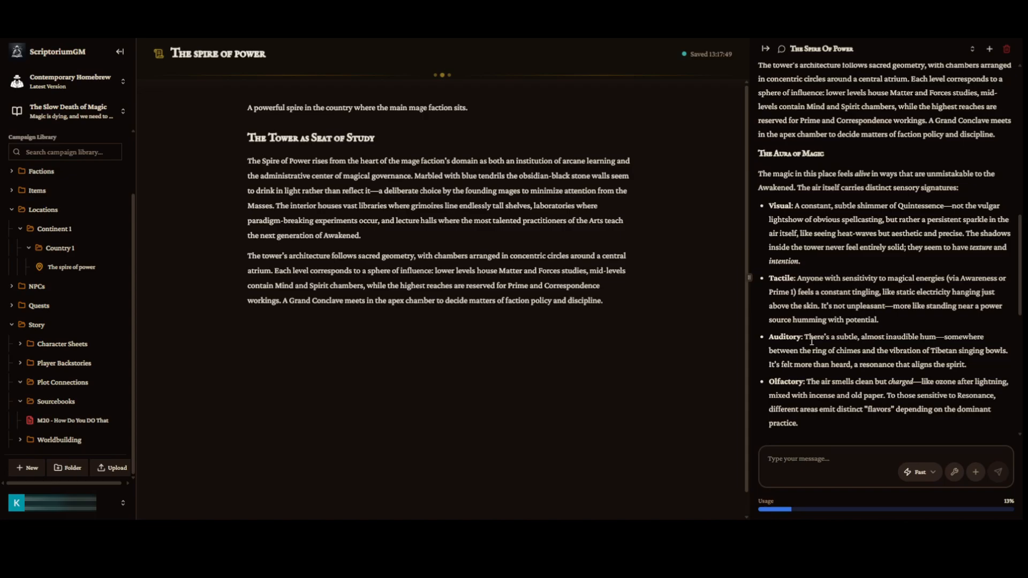
pyautogui.scroll(-1, 812, 341)
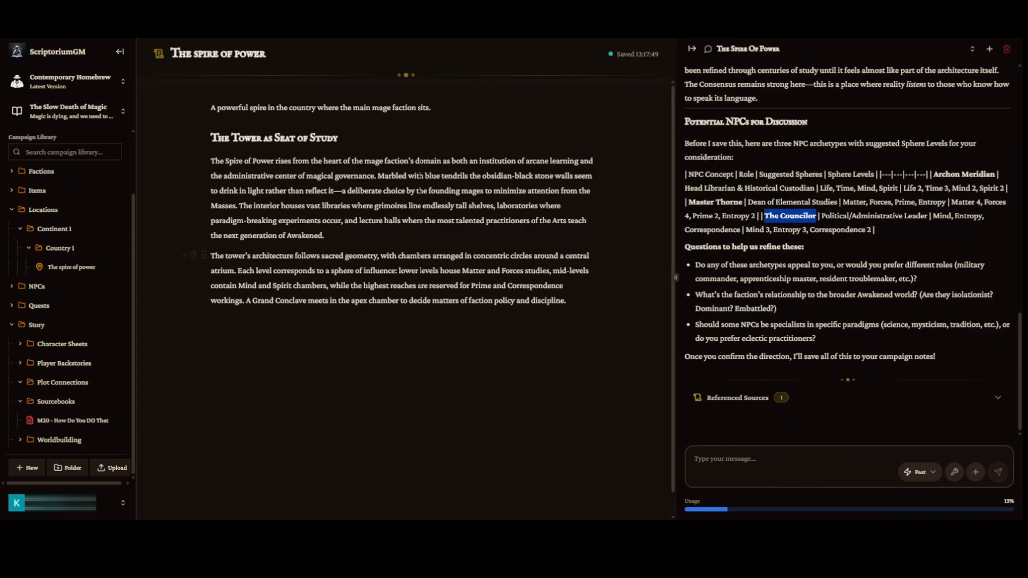